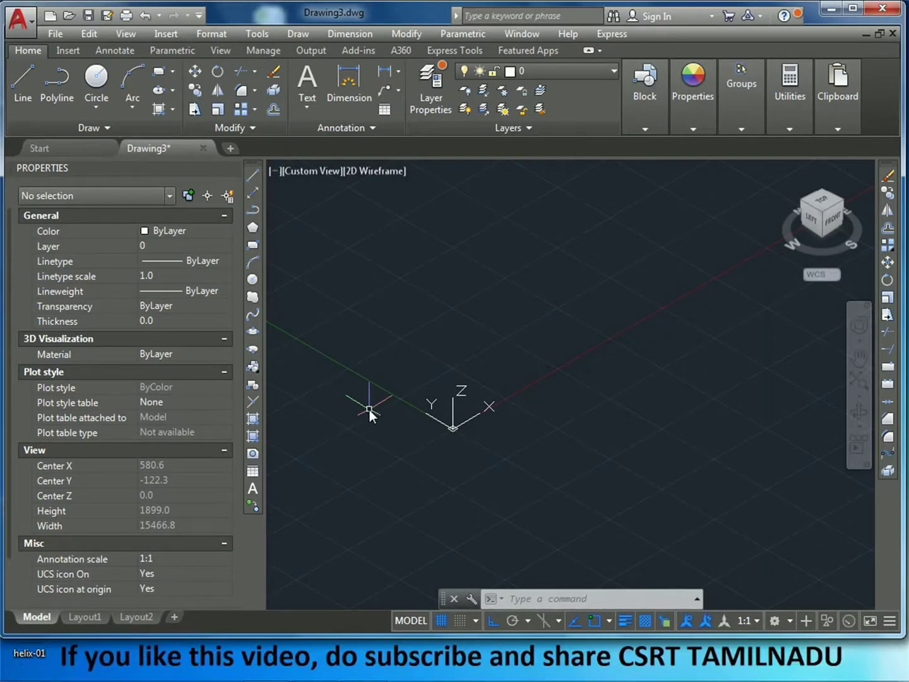
- Start and cancel HELIX, then expand and close the extra drawing tools
text(HEL)
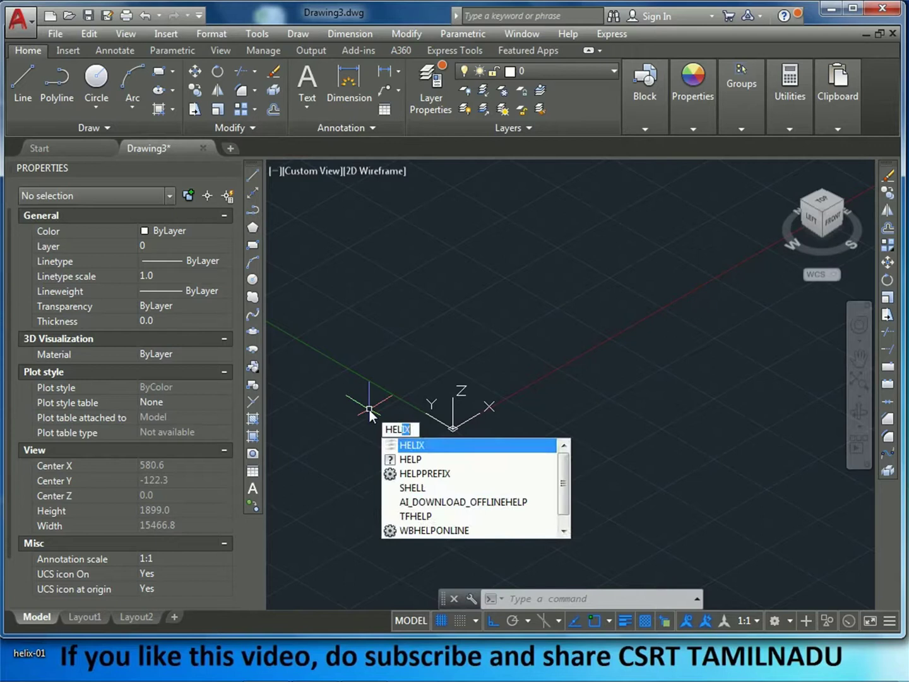
key(Return)
key(Escape)
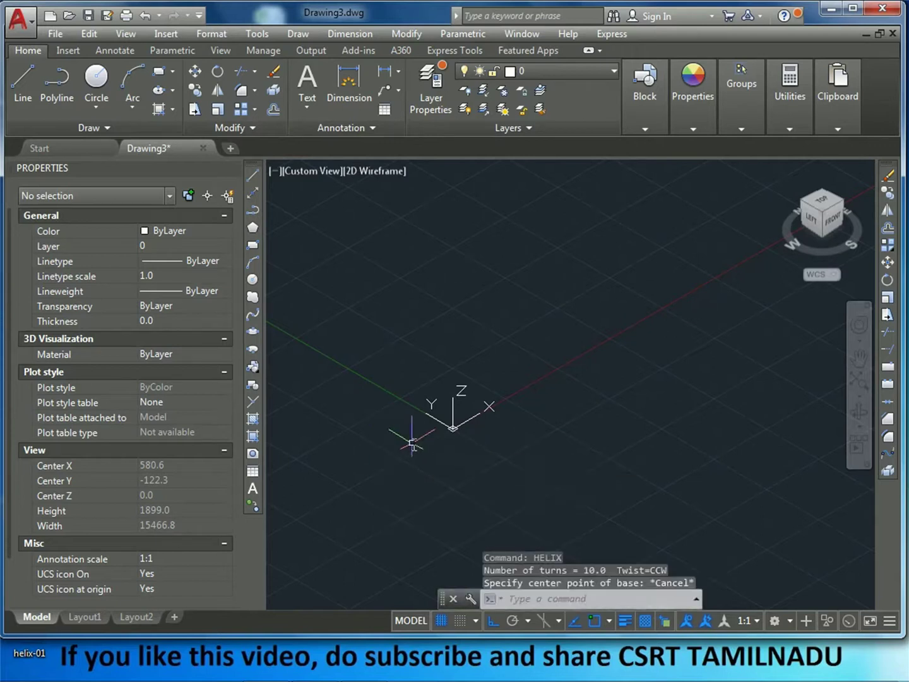
click(107, 130)
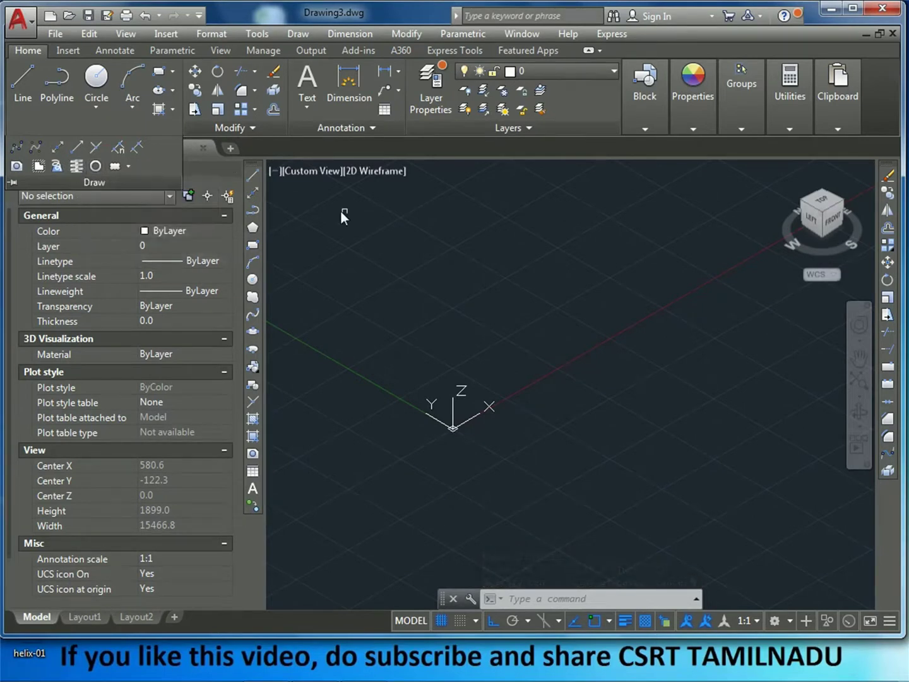
key(Escape)
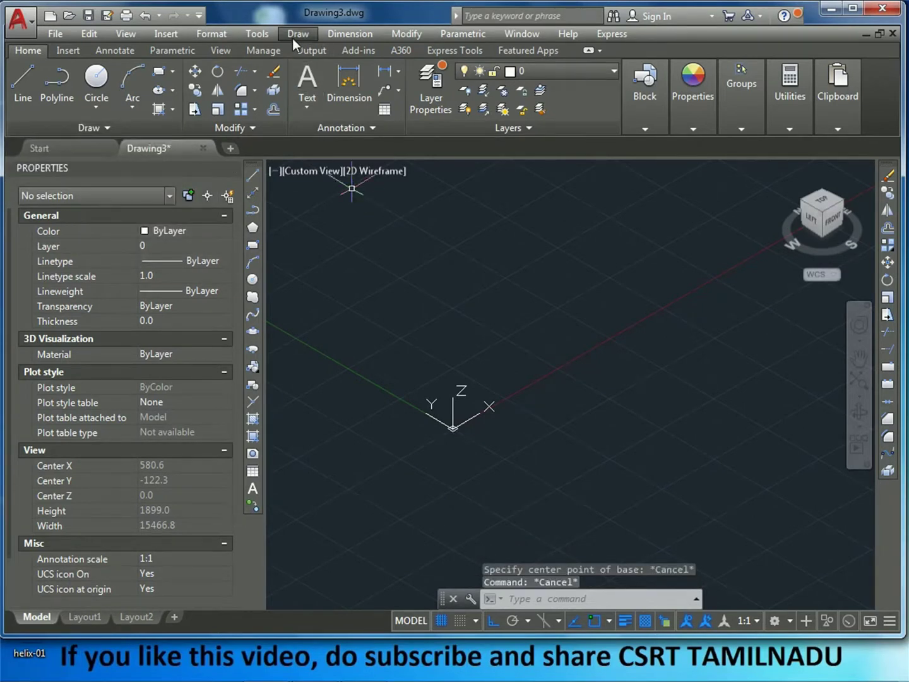
- Start Helix from the Draw menu, cancel it, and minimise AutoCAD
click(293, 38)
click(327, 220)
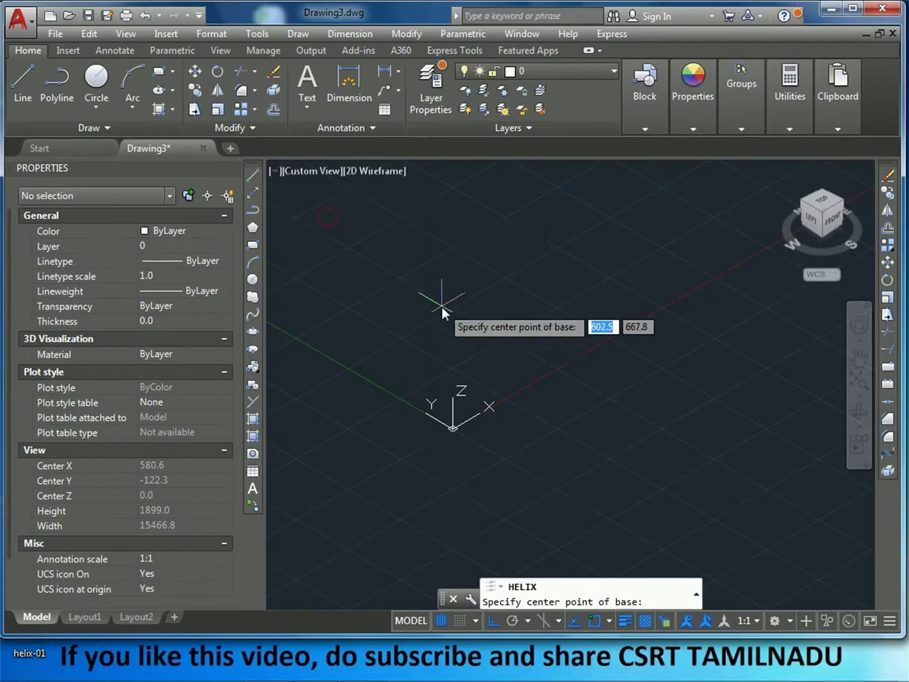
key(Escape)
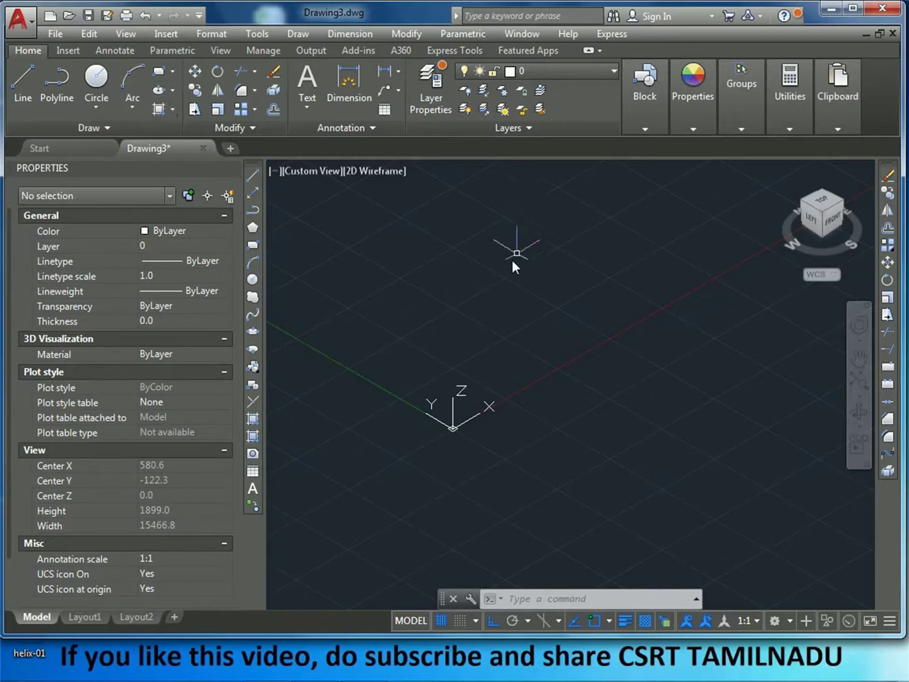
click(831, 9)
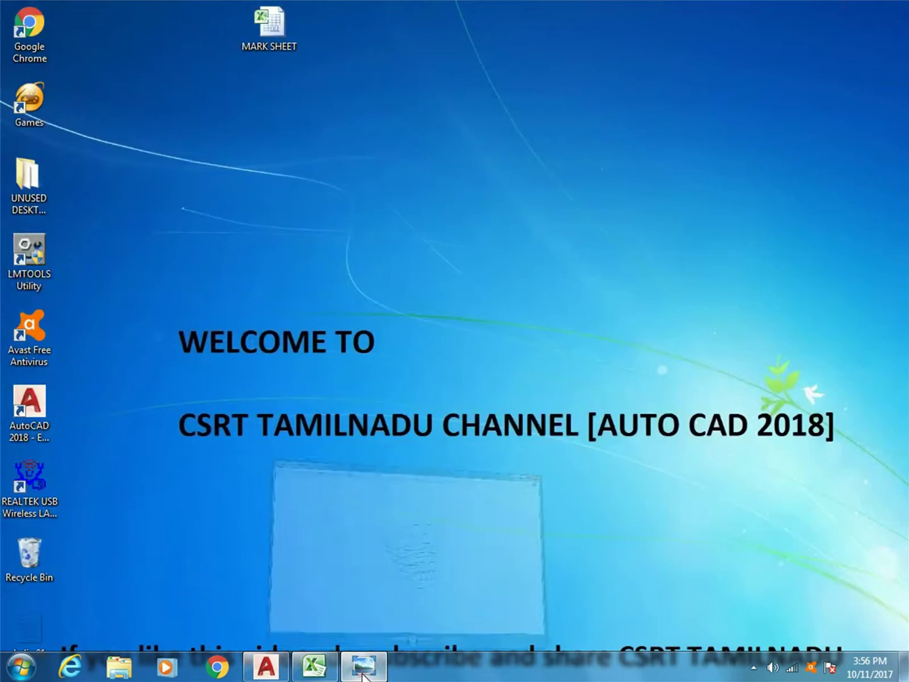
- View the helix-01 reference picture, then return to the AutoCAD drawing
click(366, 665)
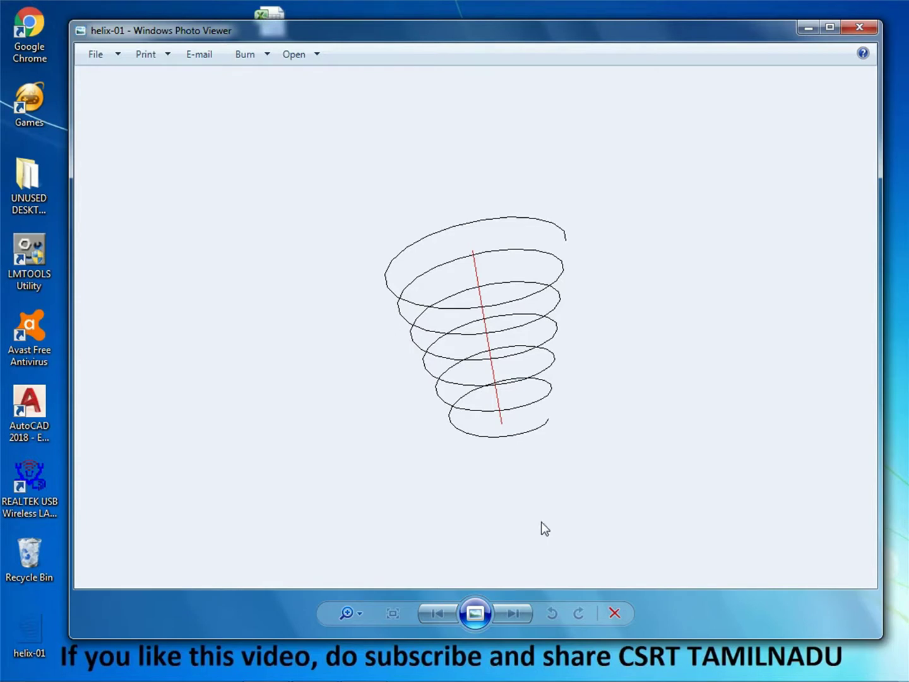
click(266, 666)
- Draw a helix at a picked centre with base radius 10, top radius 20, height 30
text(HELIX)
key(Return)
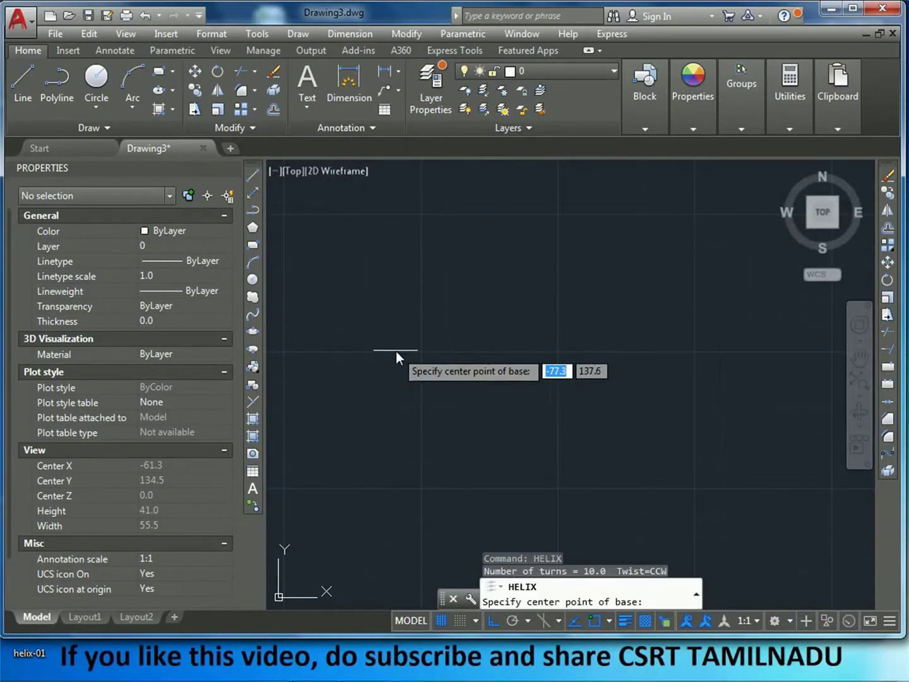
click(492, 427)
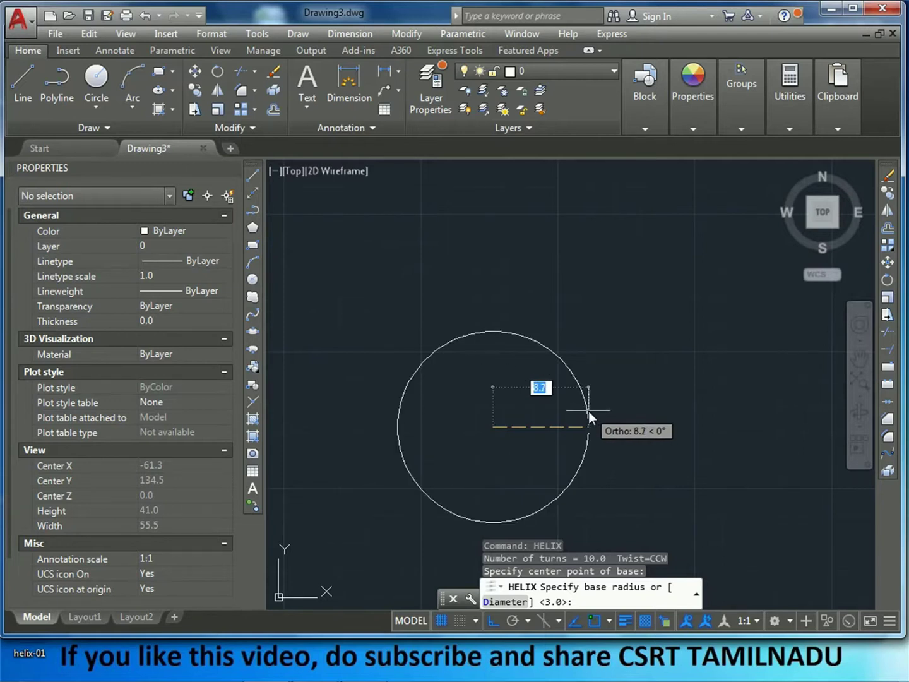
text(10)
key(Return)
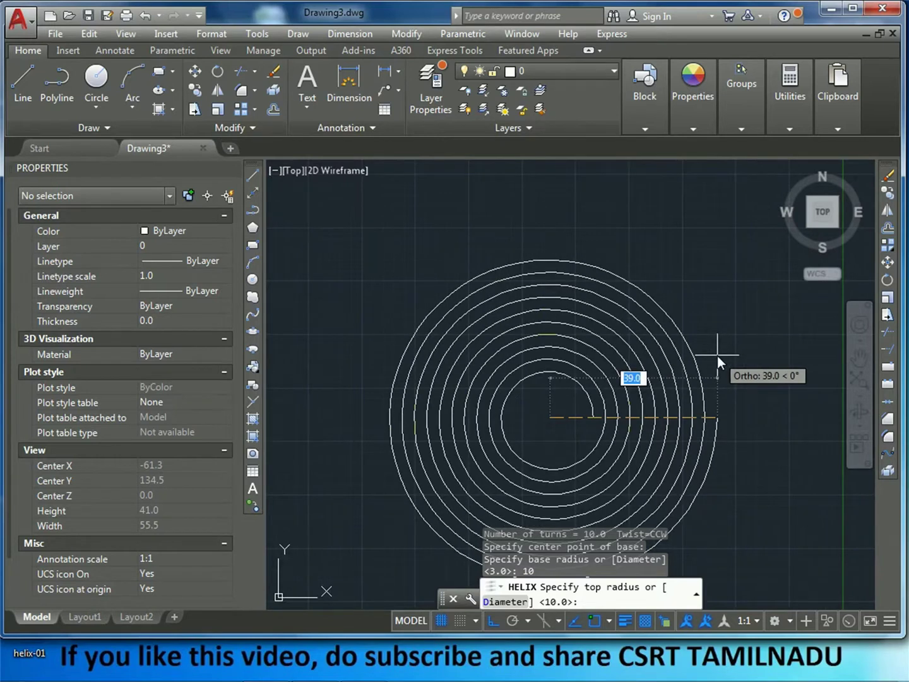
text(20)
key(Return)
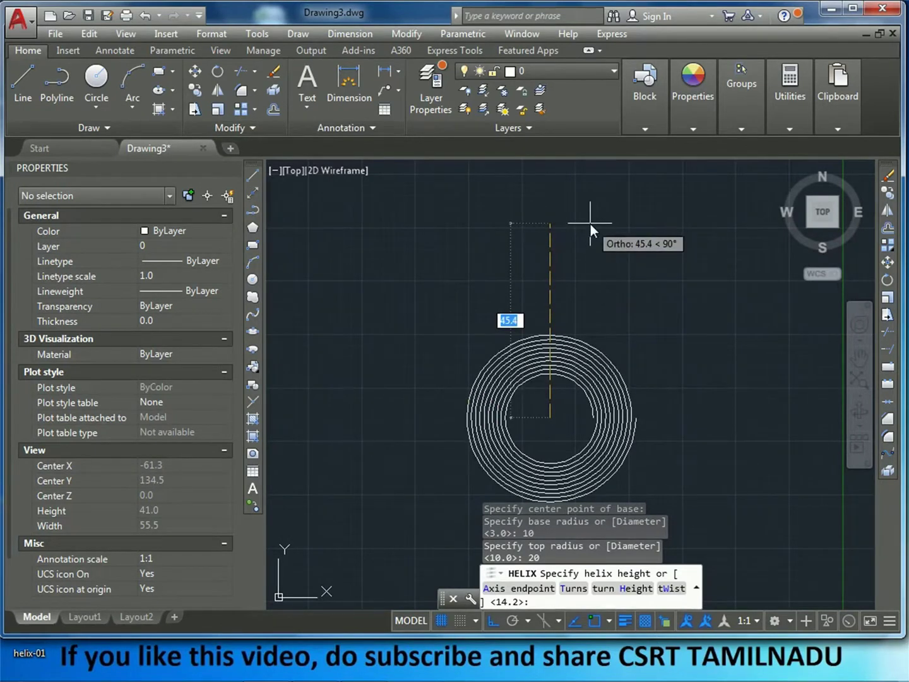
text(30)
key(Return)
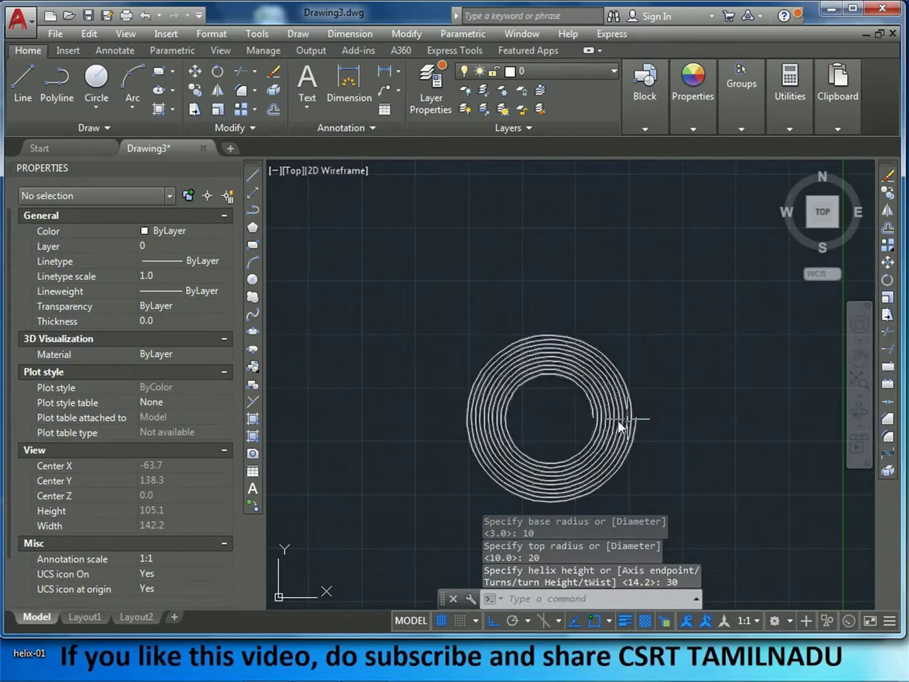
scroll(592, 460, up, 5)
- Orbit from Top view into a 3D view of the tapered helix
scroll(592, 458, down, 5)
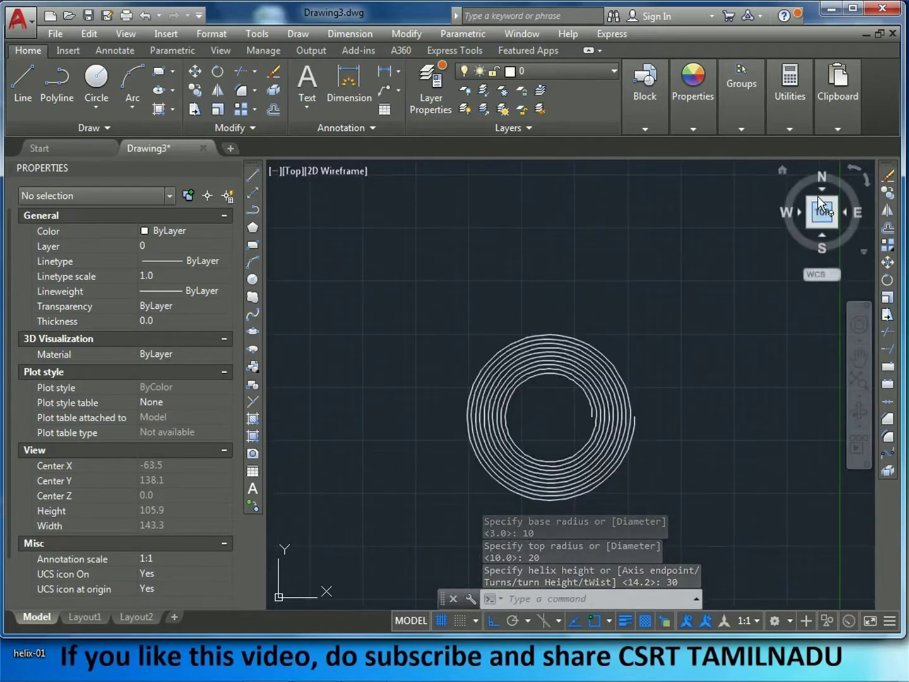
shift+middle_drag(785, 171, 568, 438)
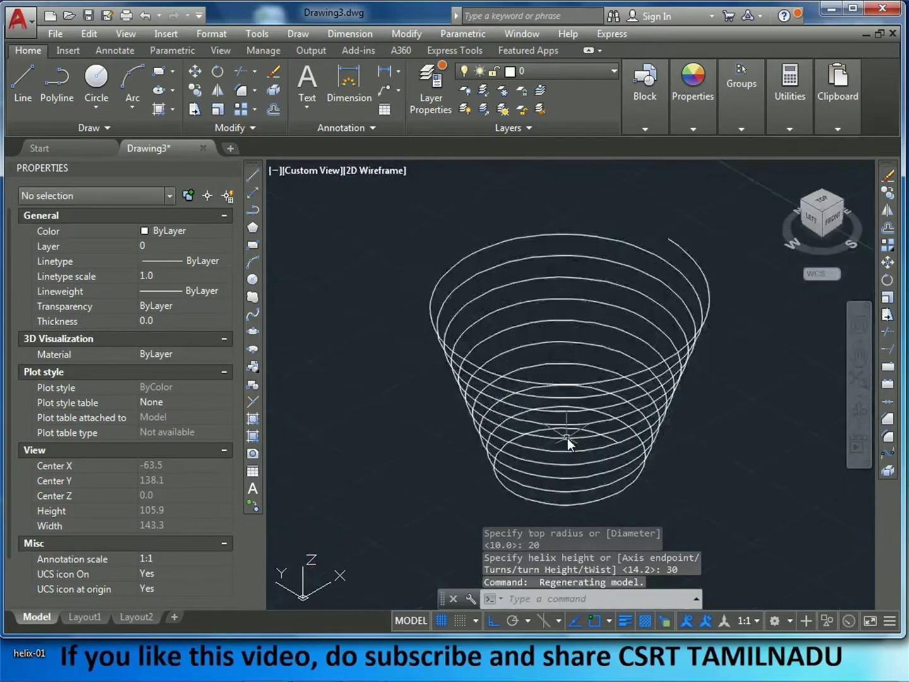
mouse_move(663, 305)
shift+middle_down()
mouse_move(628, 365)
mouse_move(653, 241)
mouse_move(587, 292)
shift+middle_up()
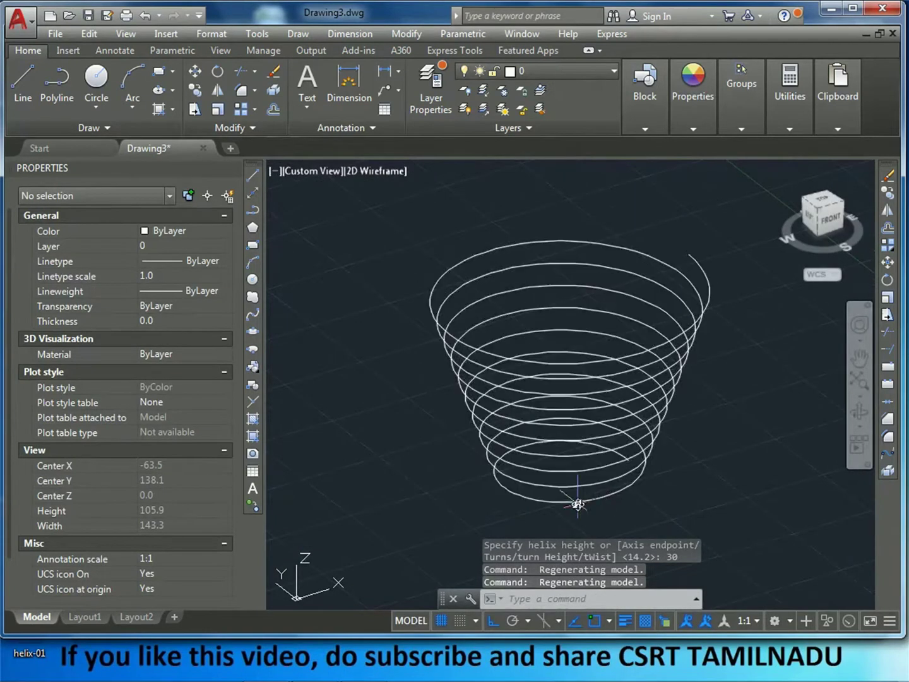
mouse_move(599, 459)
shift+middle_down()
mouse_move(616, 377)
mouse_move(606, 315)
mouse_move(670, 365)
mouse_move(391, 415)
shift+middle_up()
- Draw a second helix with base and top radius 10 and a picked height
key(Return)
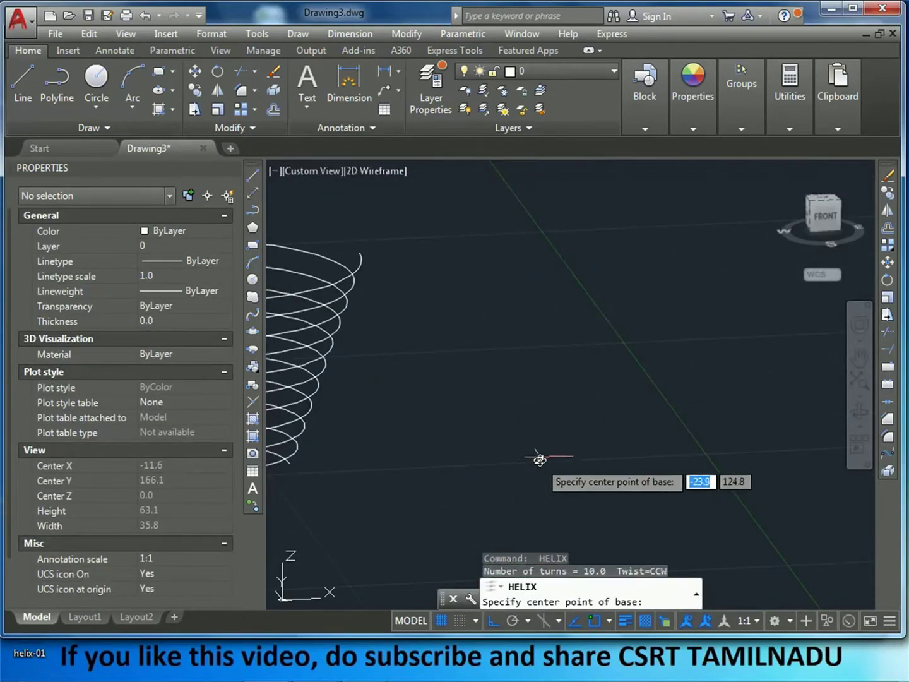
click(552, 452)
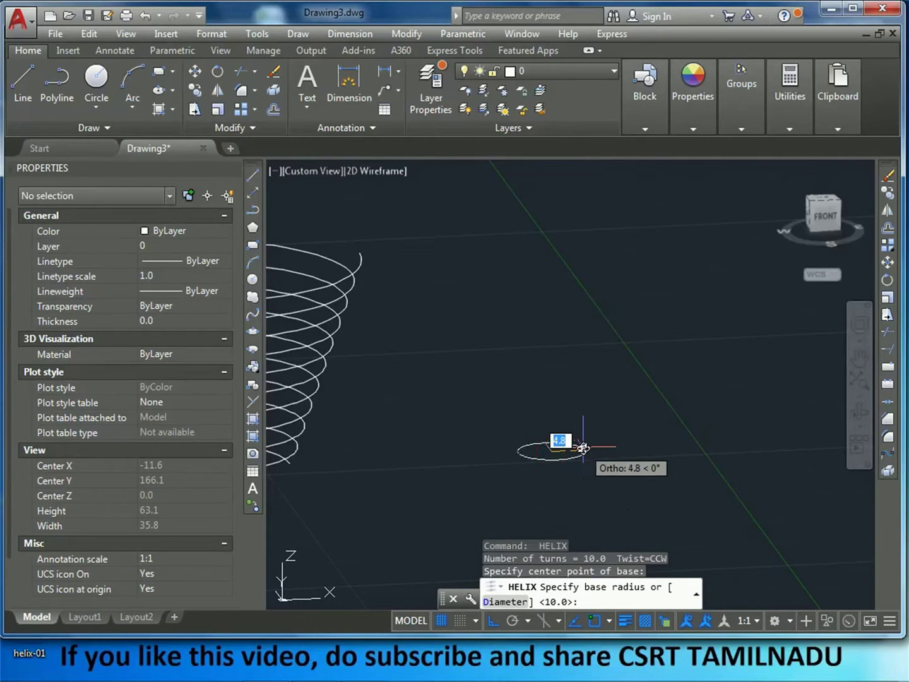
text(10)
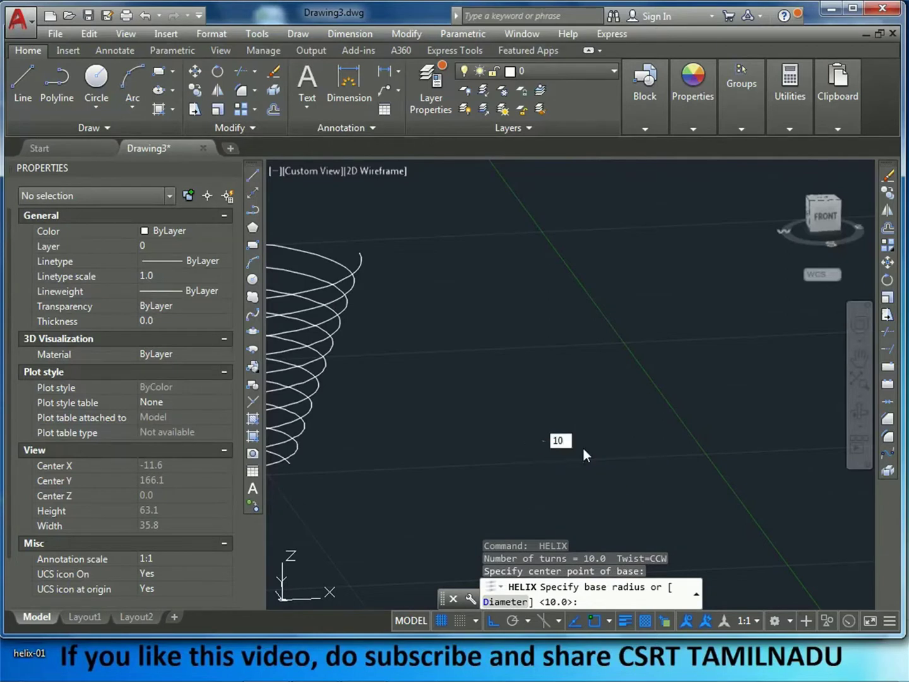
key(Return)
text(10)
key(Return)
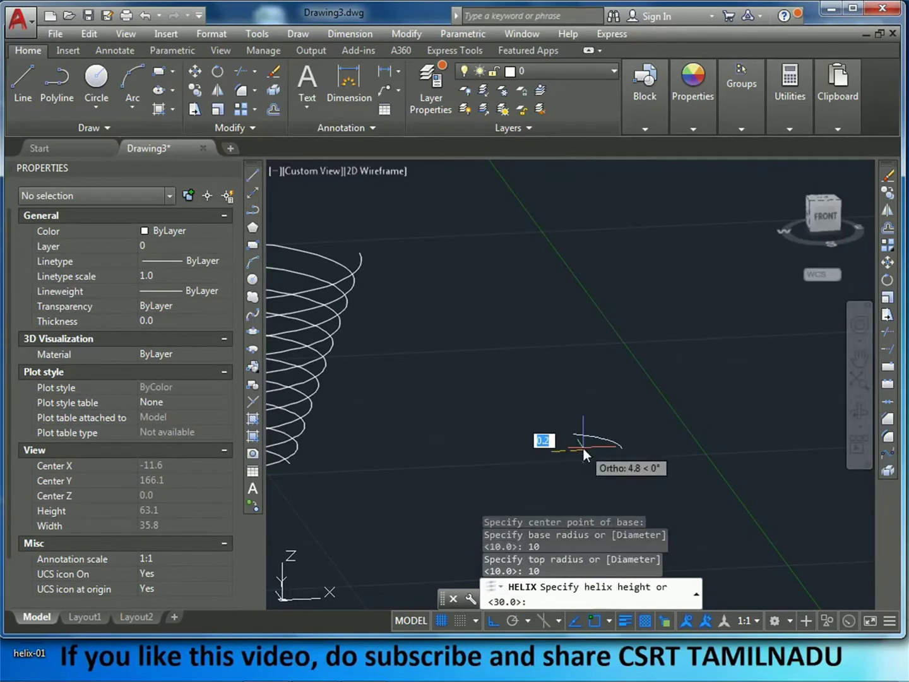
click(600, 263)
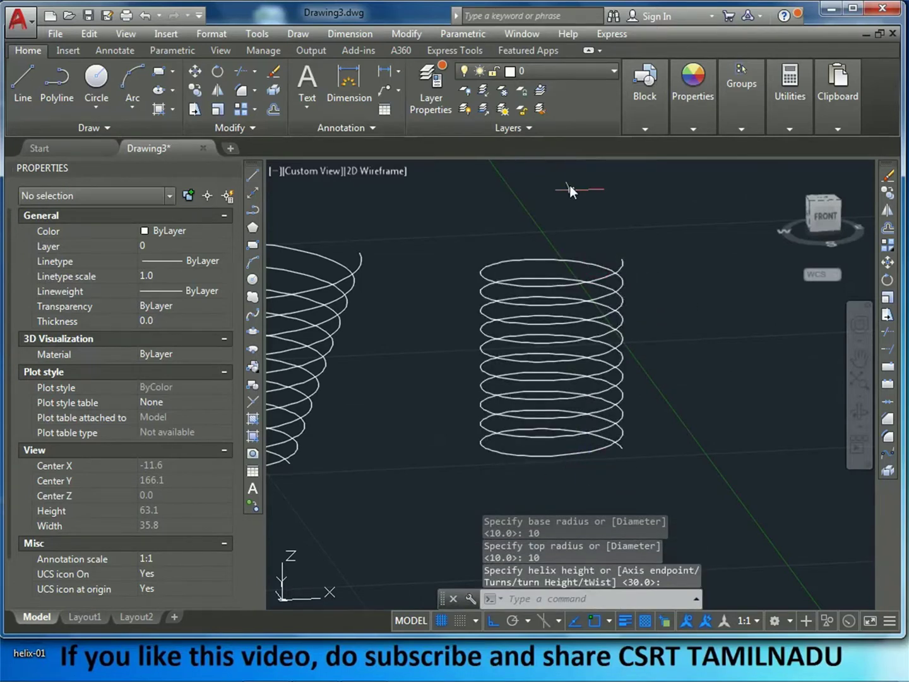
- Orbit to a straight front view of both helices, then view from above
mouse_move(597, 442)
shift+middle_down()
mouse_move(569, 322)
mouse_move(558, 361)
mouse_move(572, 339)
shift+middle_up()
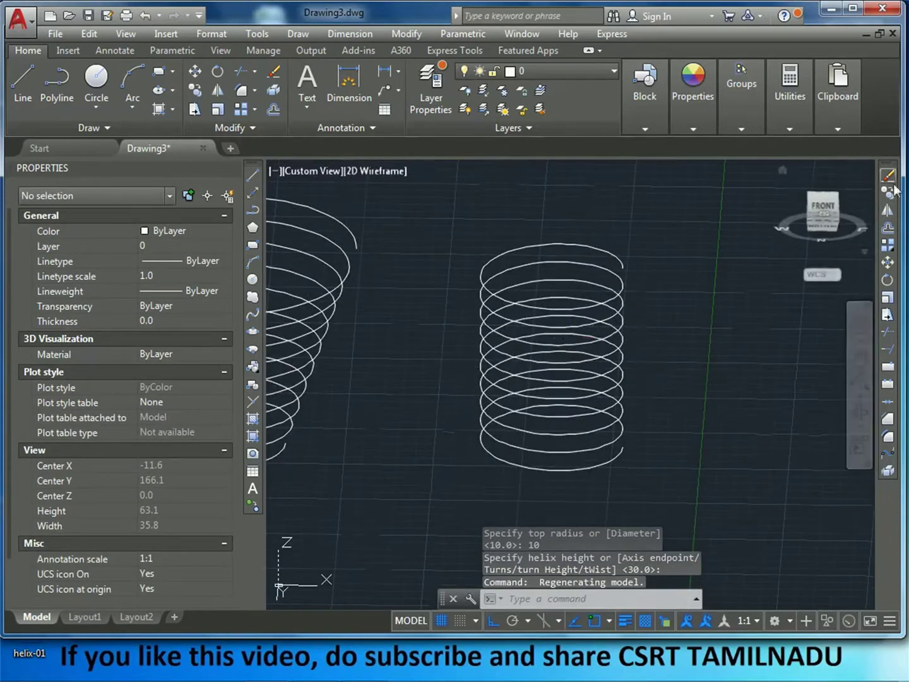
shift+middle_drag(703, 297, 702, 429)
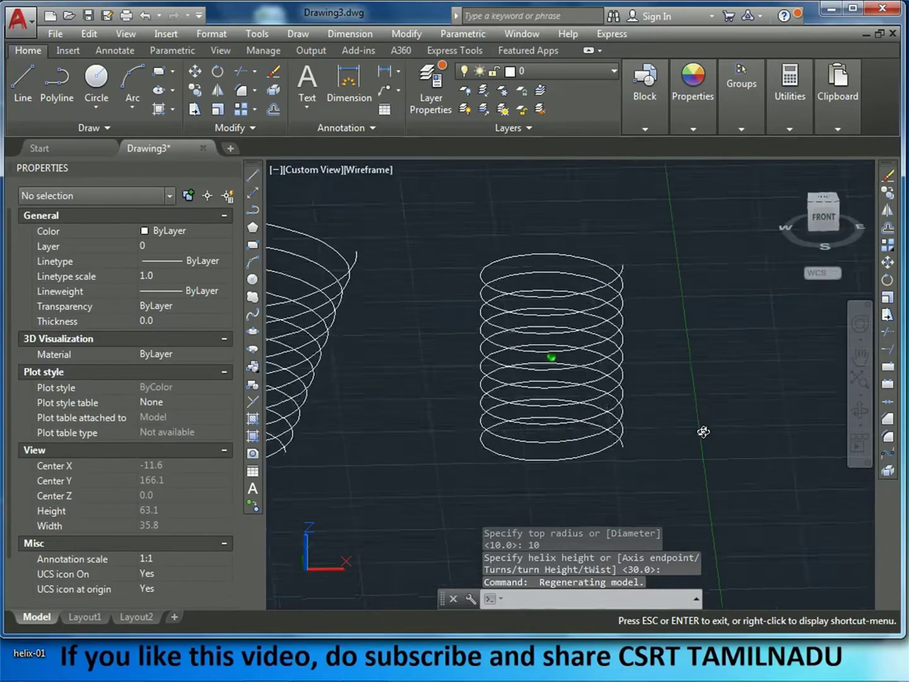
click(823, 199)
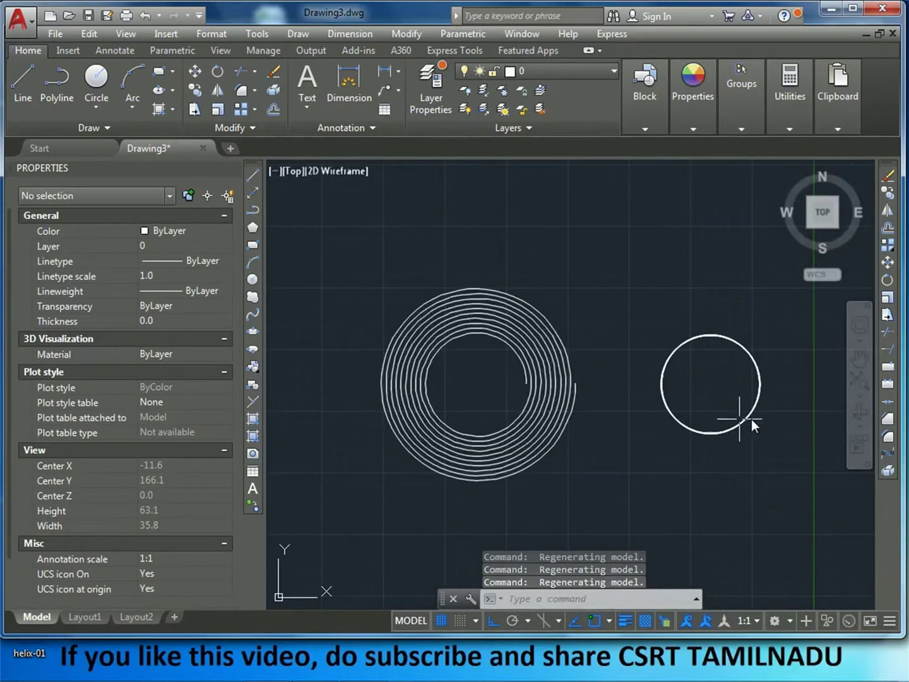
- Window-select and delete the right helix, then the left one, and start HELIX
click(718, 351)
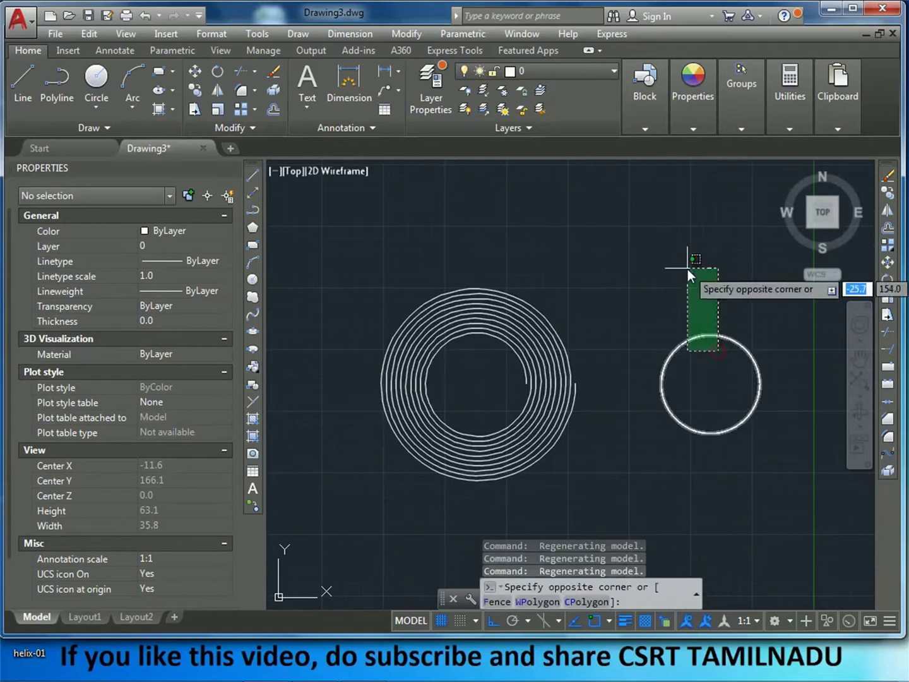
click(687, 269)
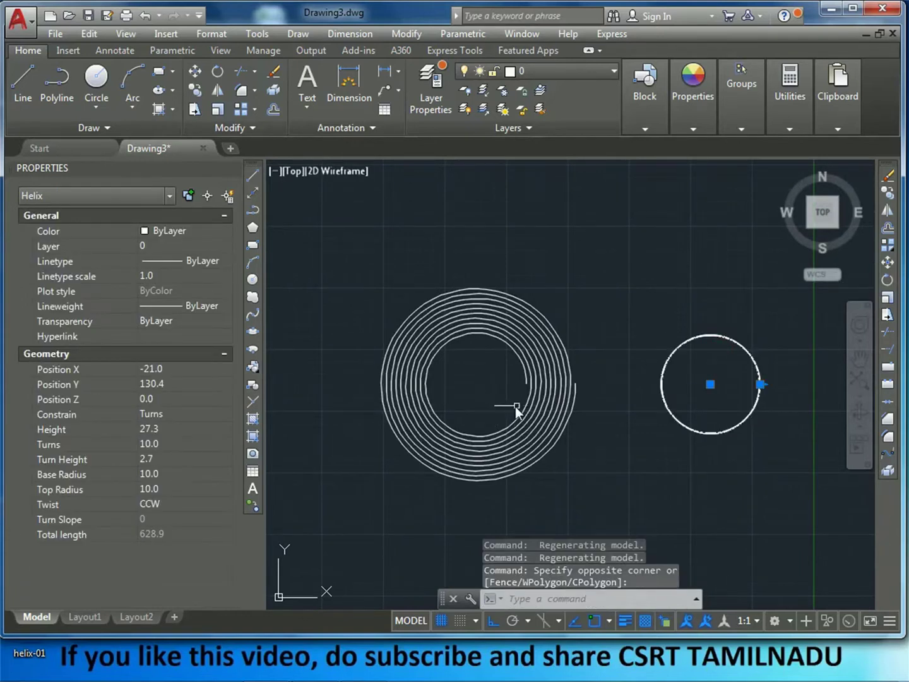
key(Delete)
click(719, 471)
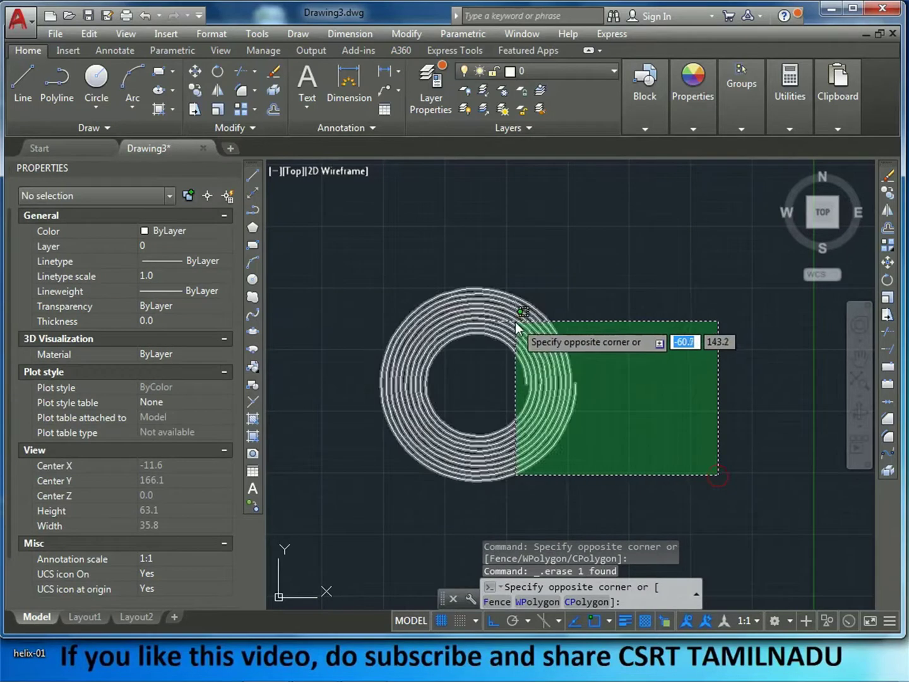
click(520, 321)
key(Delete)
text(HELIX)
key(Return)
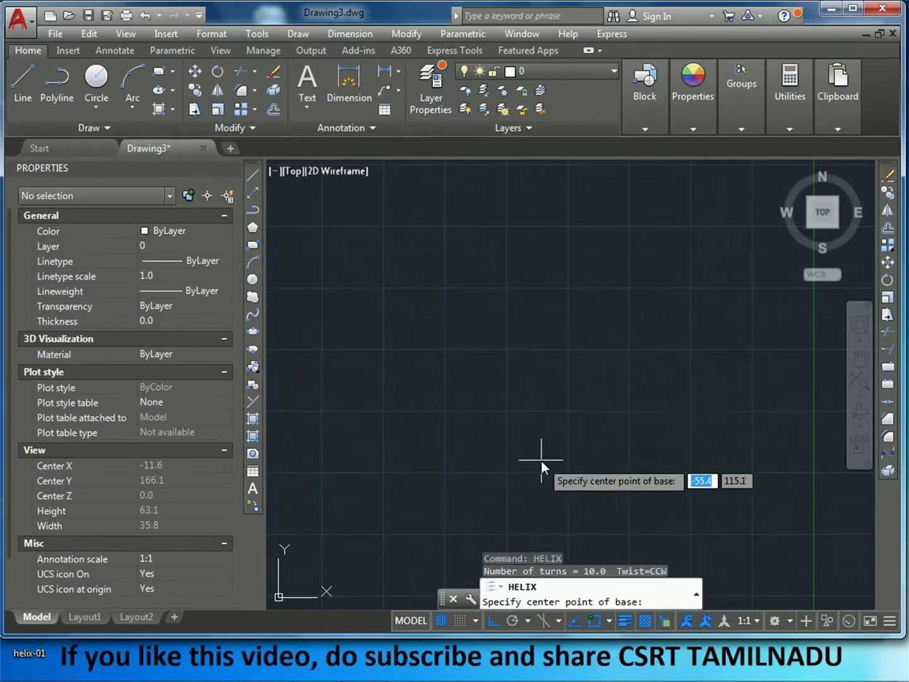
- Draw a trial tapered helix in SW isometric view, ending it by an axis endpoint
click(541, 461)
click(577, 413)
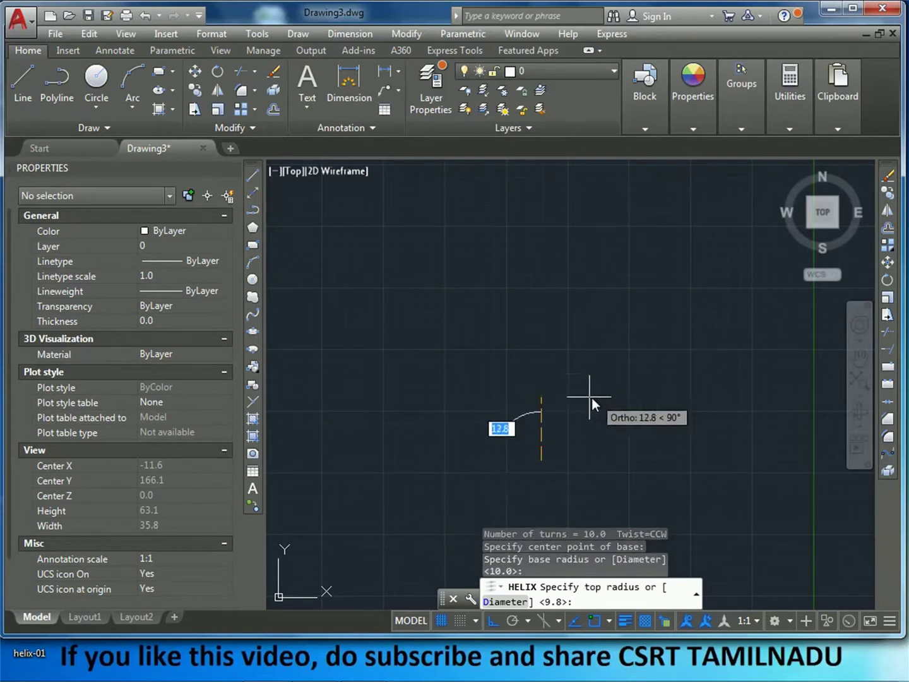
click(558, 356)
click(783, 169)
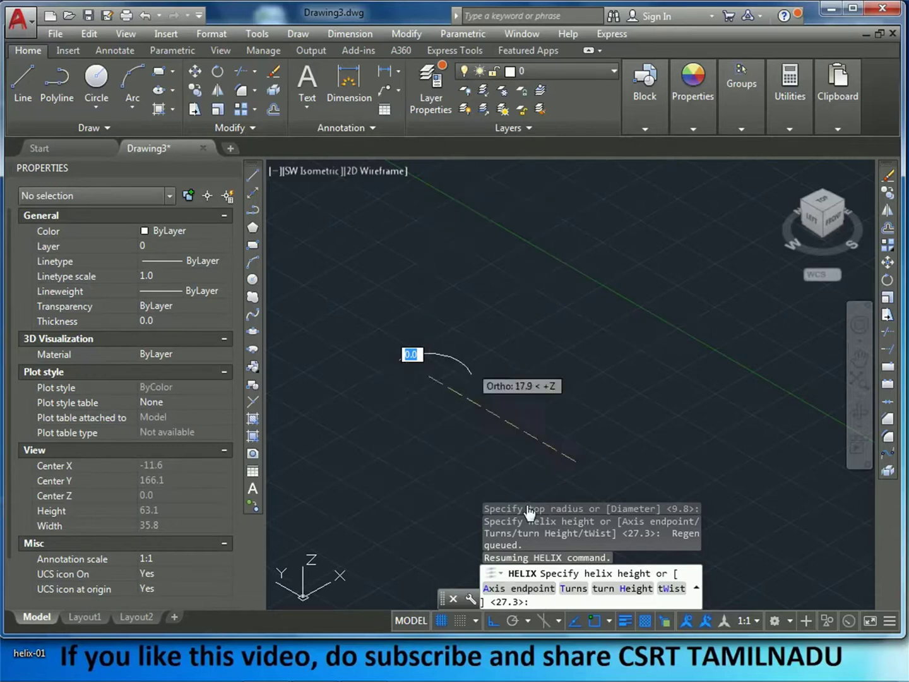
text(A)
key(Return)
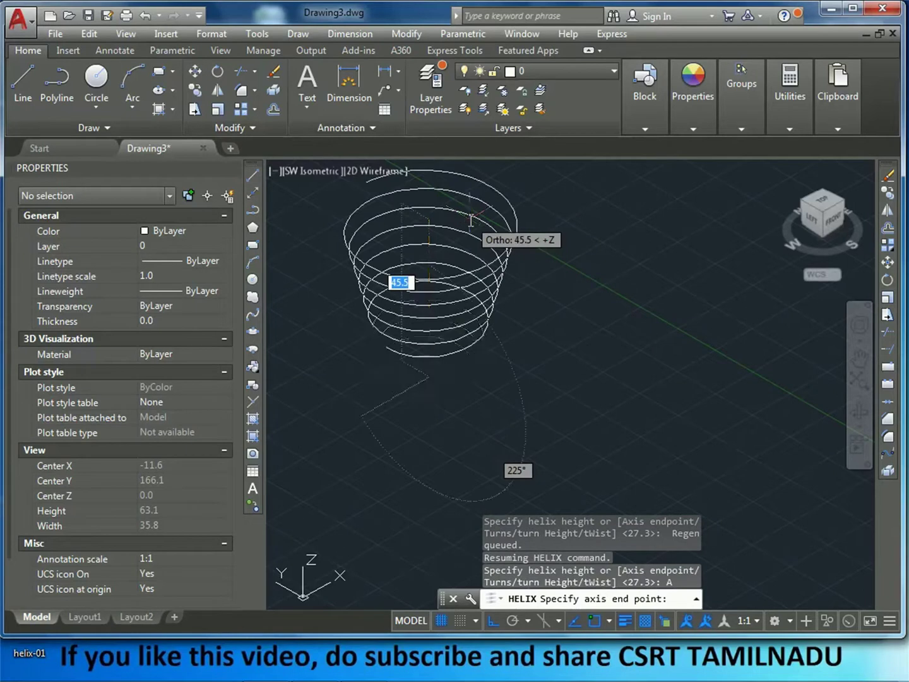
click(471, 223)
- Window-select the tapered helix and delete it
key(Escape)
click(509, 417)
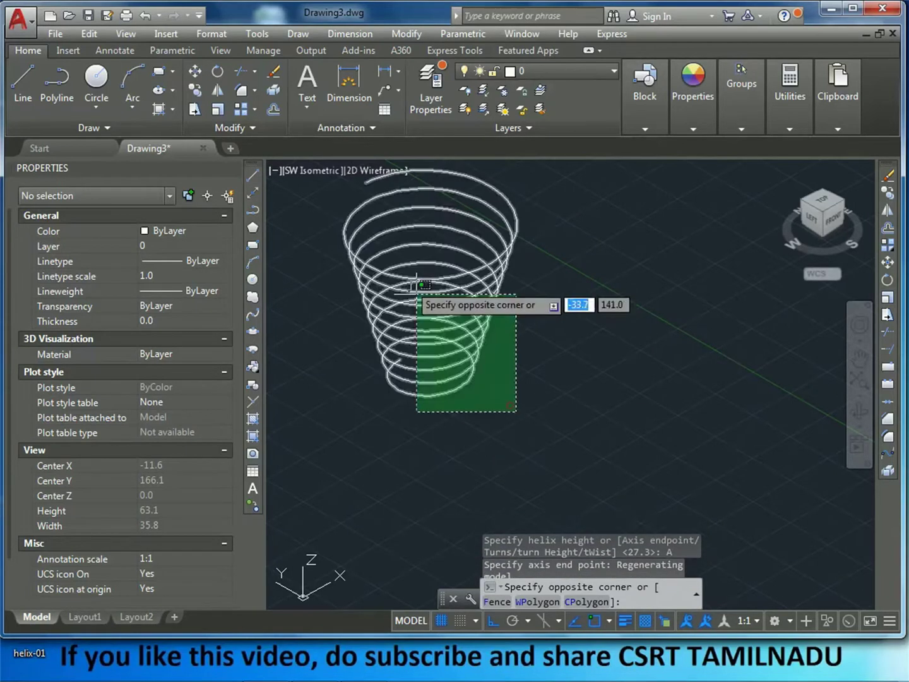
click(403, 300)
key(Delete)
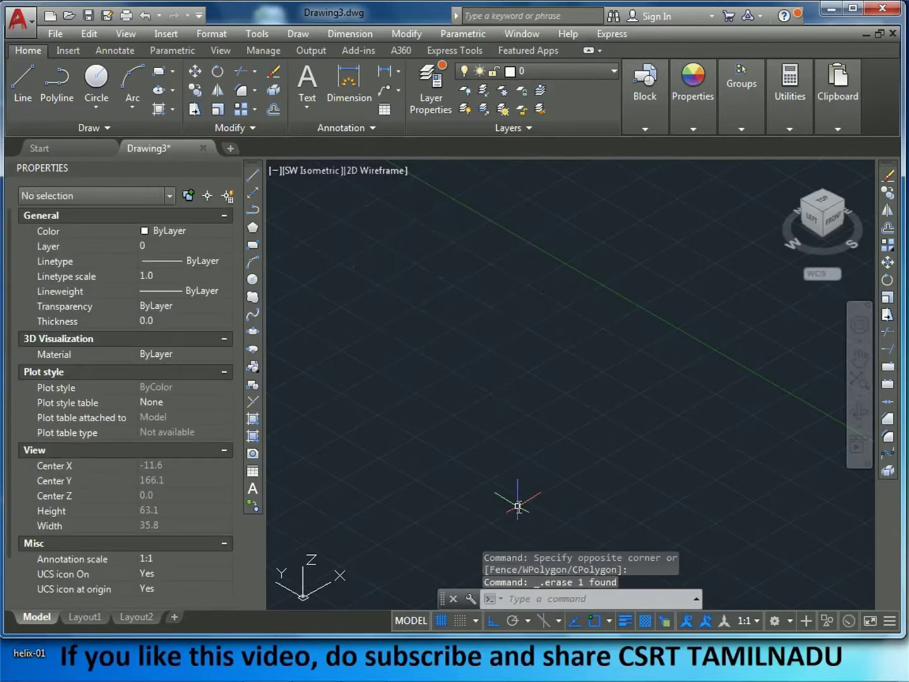
- Start a helix at a picked centre with radii 10 and 10 and 20 turns
text(helix)
key(Return)
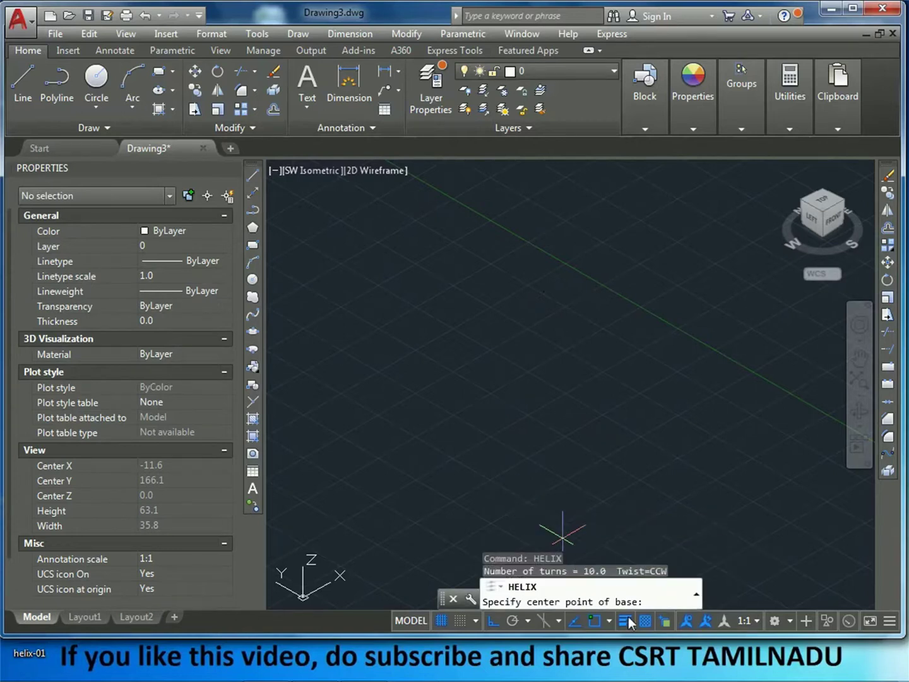
click(550, 454)
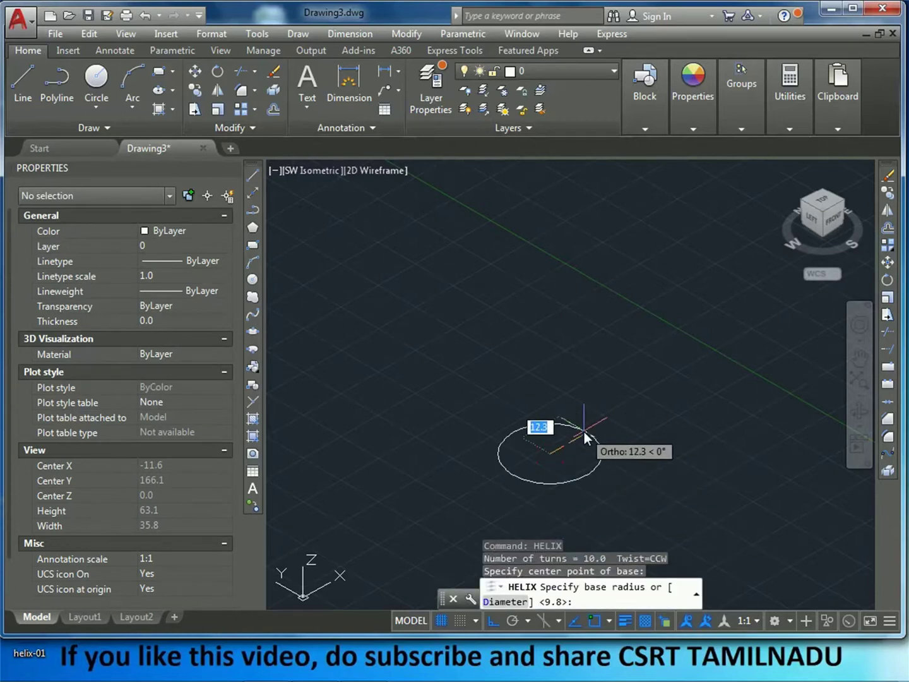
text(10)
key(Return)
text(1)
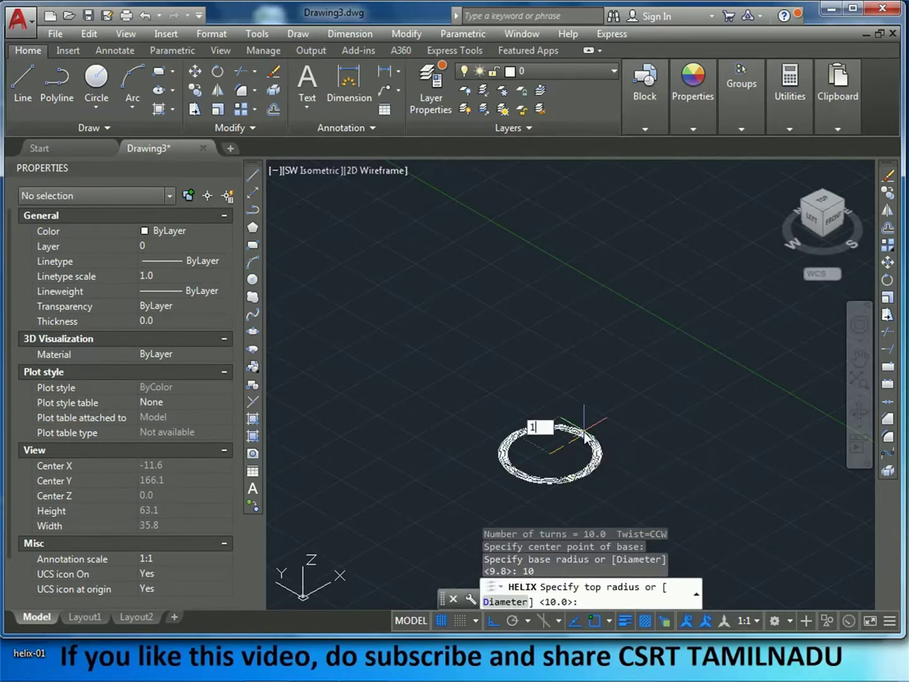
key(Return)
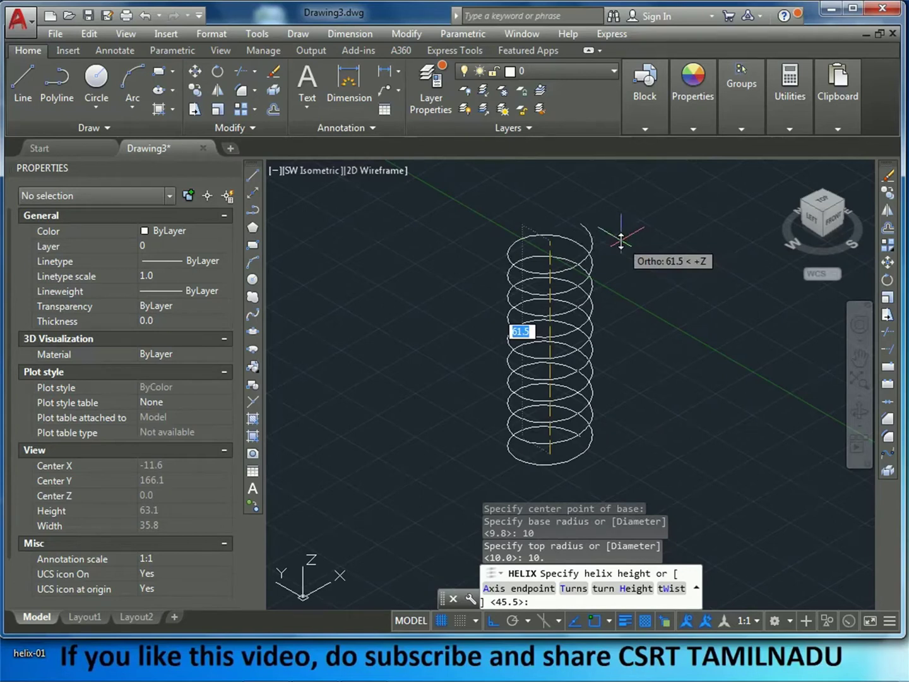
click(575, 586)
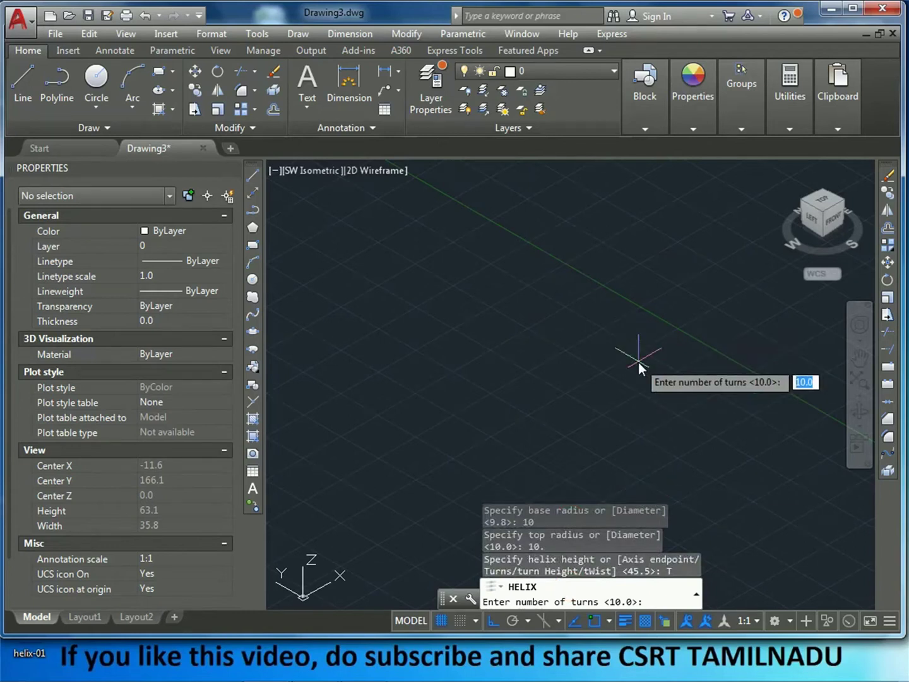
key(Return)
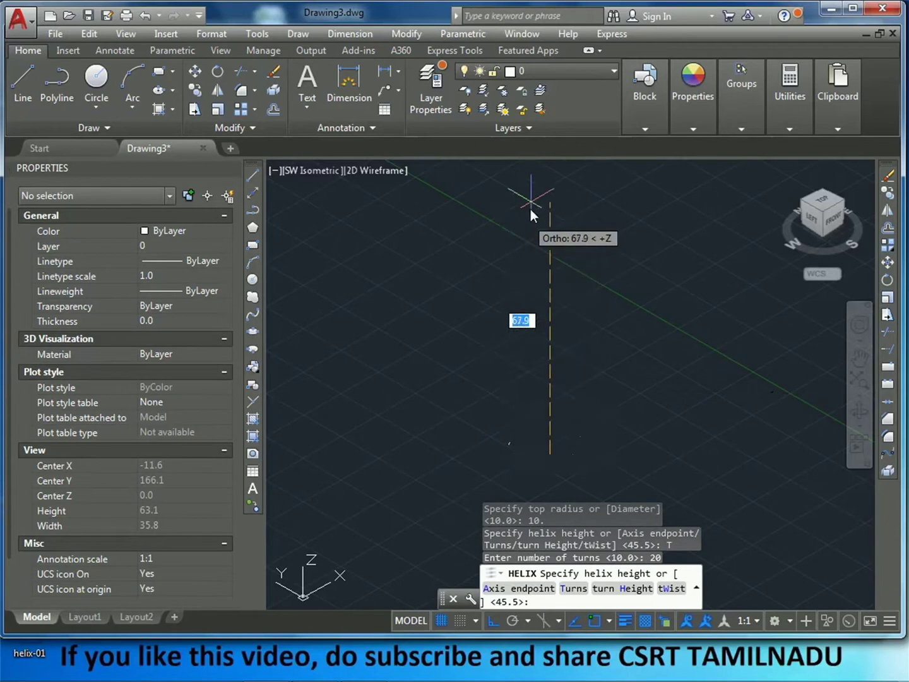
middle_drag(535, 188, 503, 274)
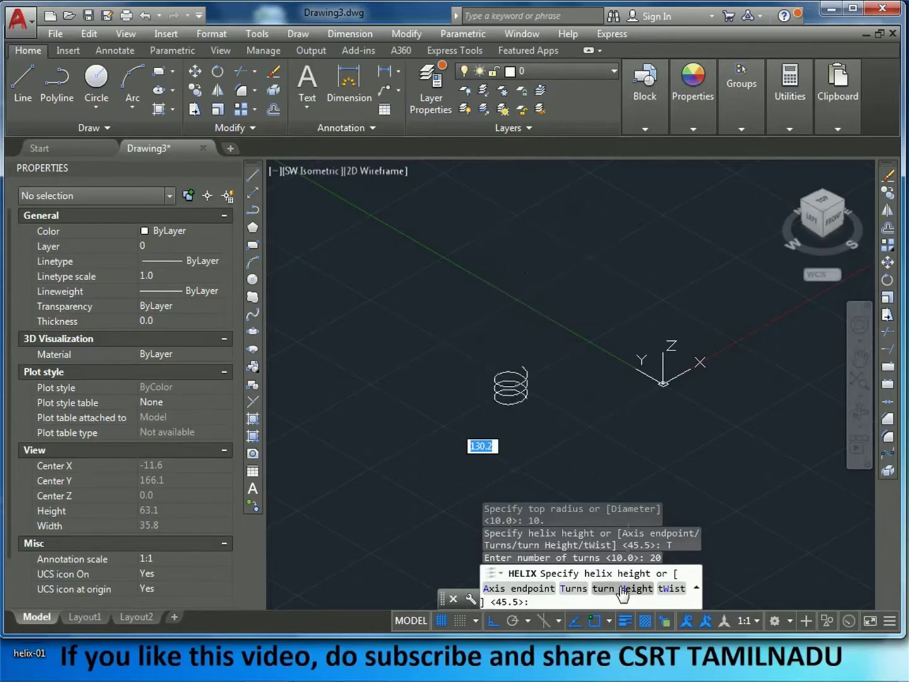
- Set the turn height to 2 to create the helix, then zoom to inspect it
text(H)
key(Return)
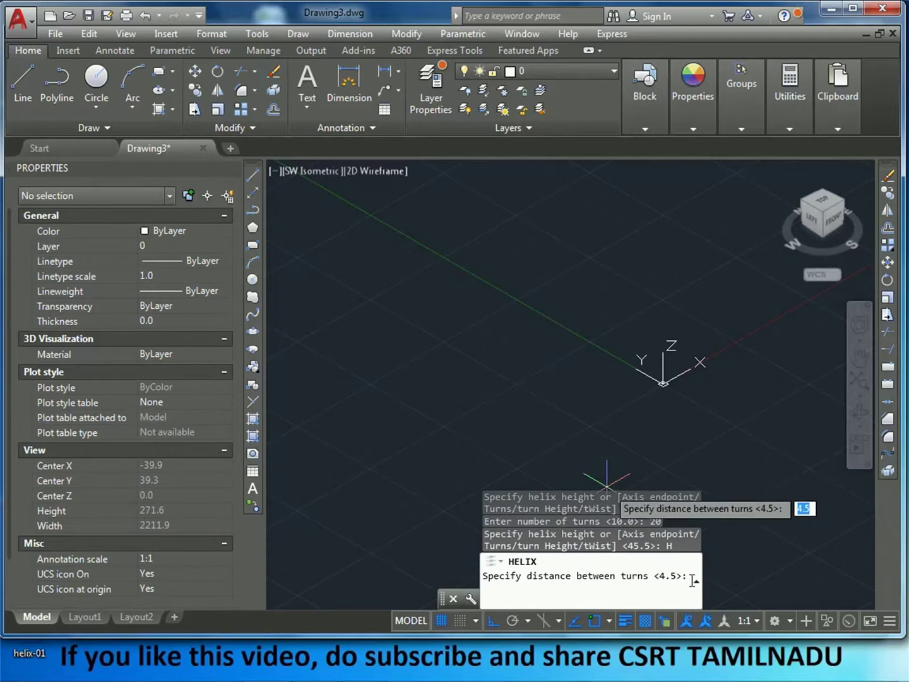
text(2)
key(Return)
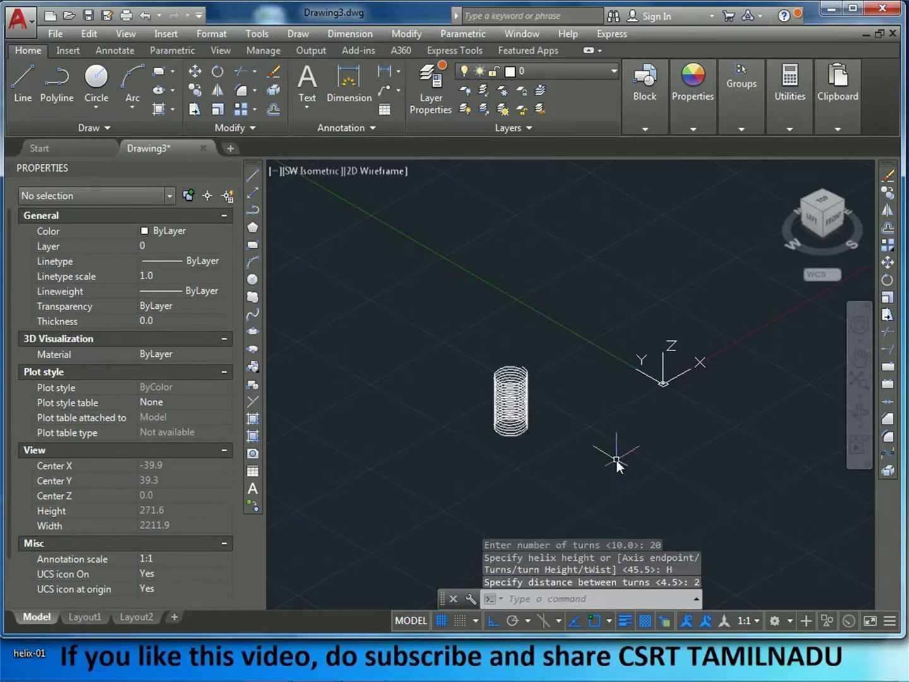
scroll(516, 423, up, 3)
scroll(515, 424, up, 3)
scroll(515, 424, down, 2)
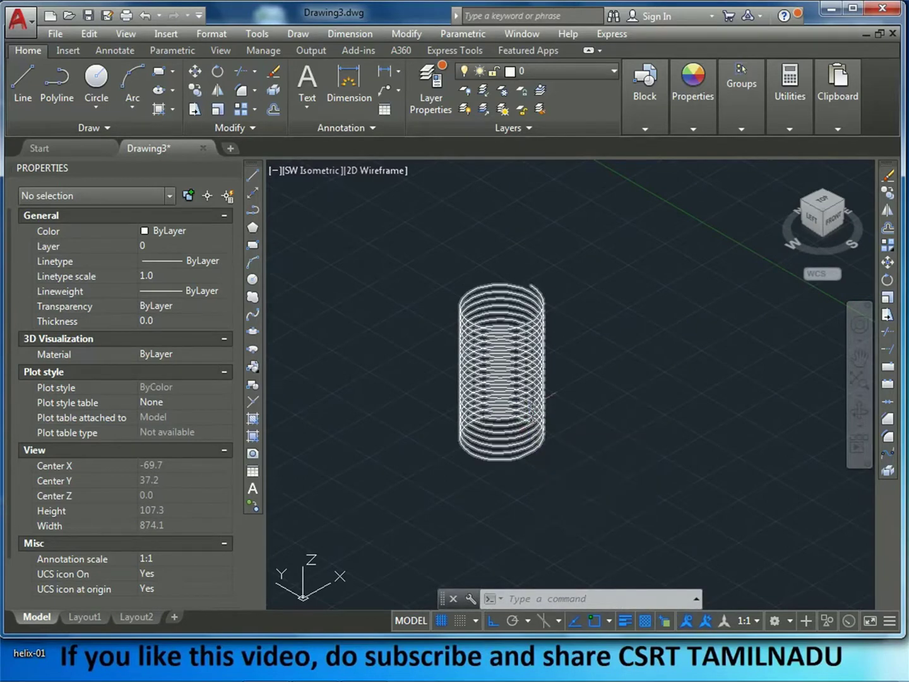
scroll(532, 390, down, 2)
scroll(547, 407, up, 2)
scroll(564, 434, down, 2)
- Place a second radius-10 helix beside the first and give it 10 turns
key(Return)
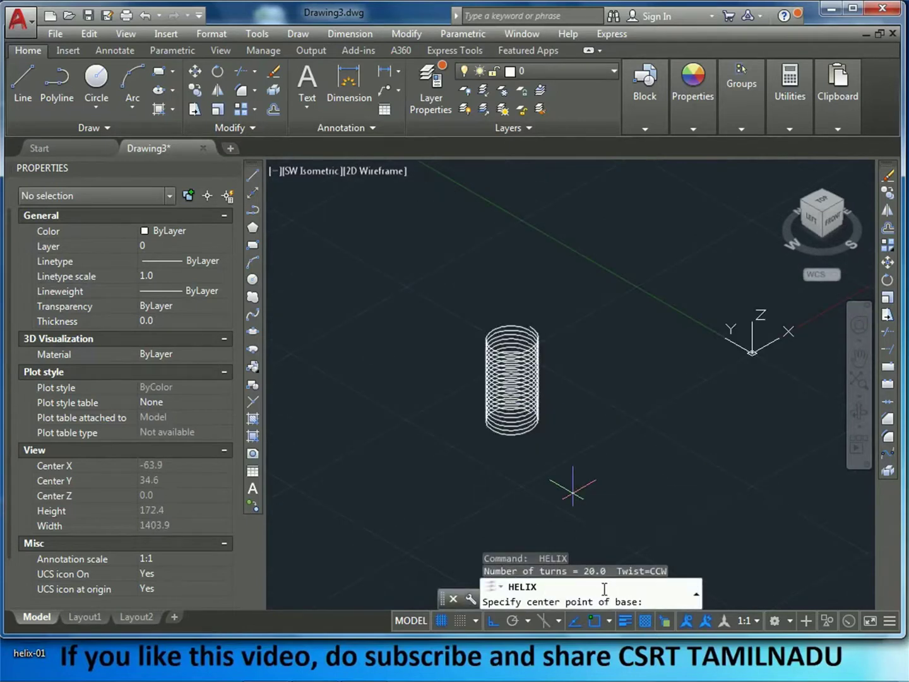
click(611, 498)
click(645, 470)
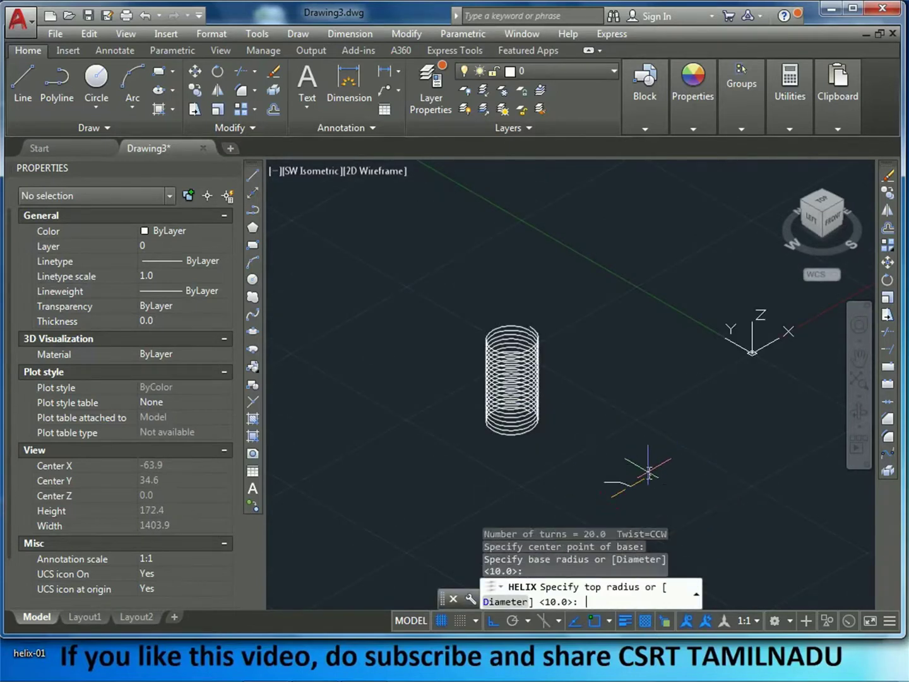
click(639, 469)
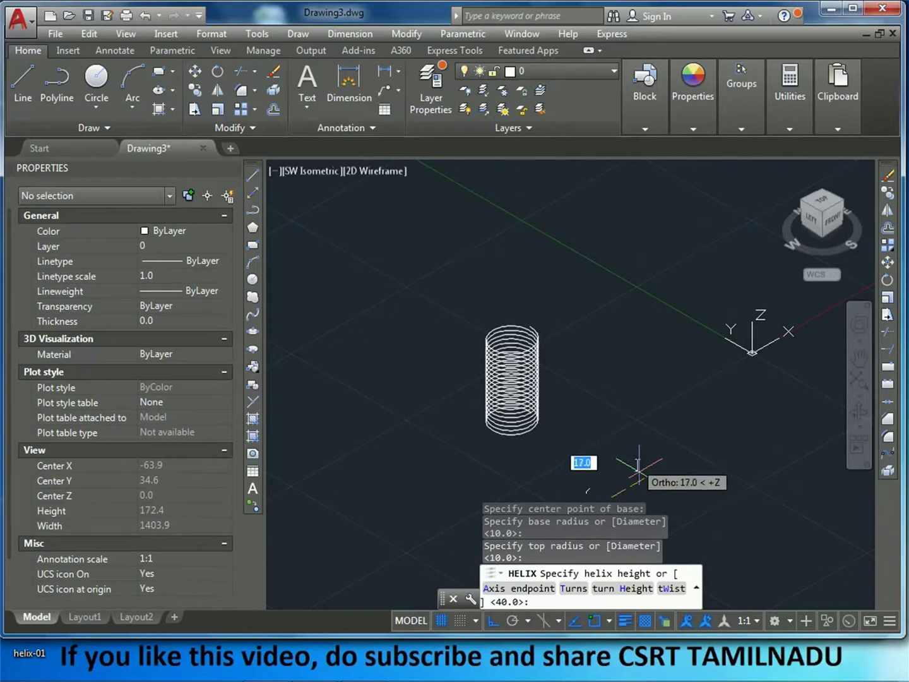
click(575, 588)
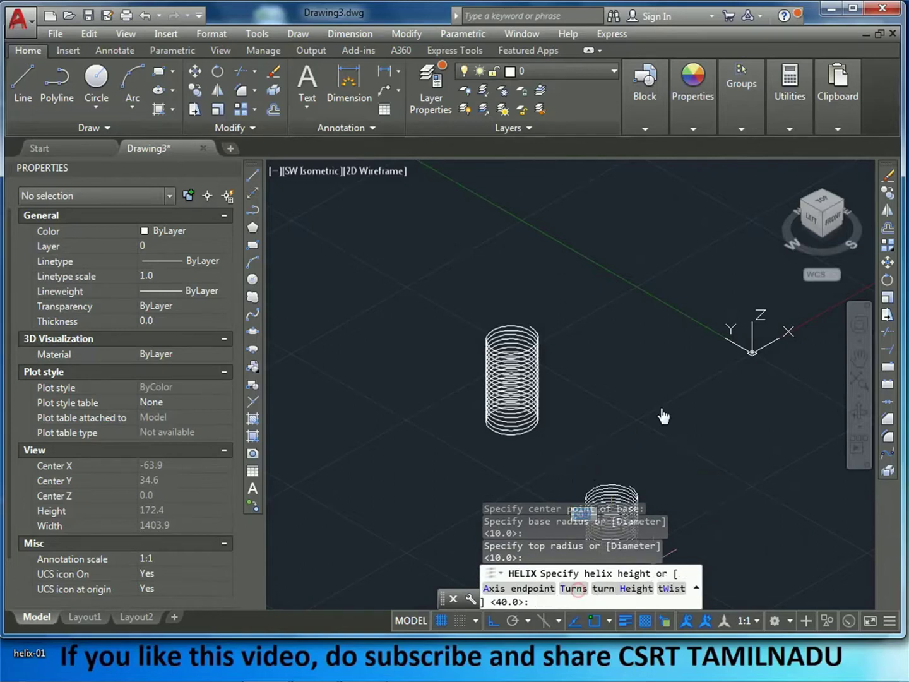
text(10)
key(Return)
- Finish it with a 4-unit turn height and pan the view left to make room
click(611, 588)
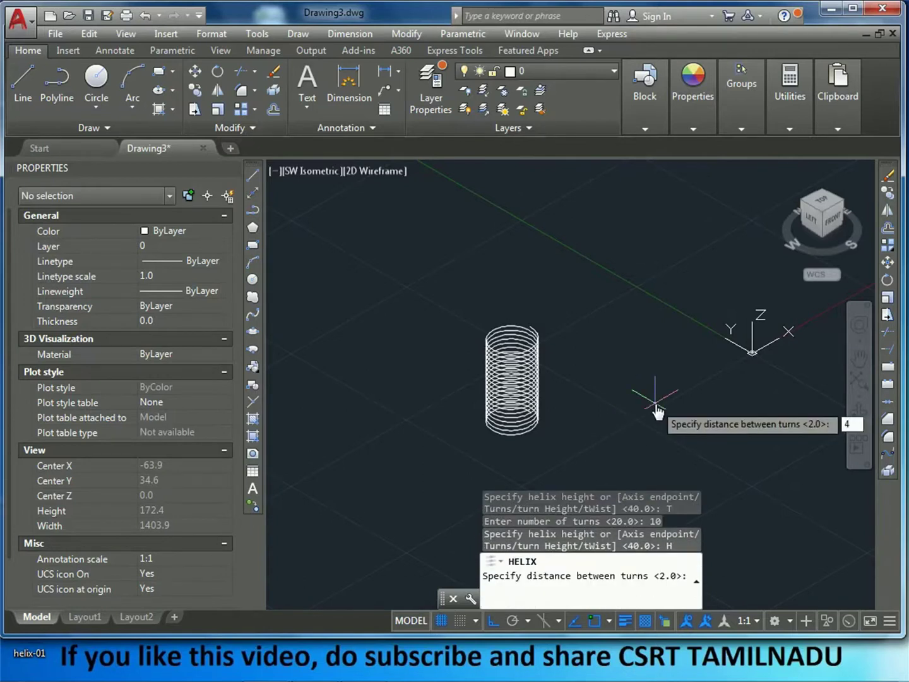
key(Return)
middle_drag(622, 499, 522, 365)
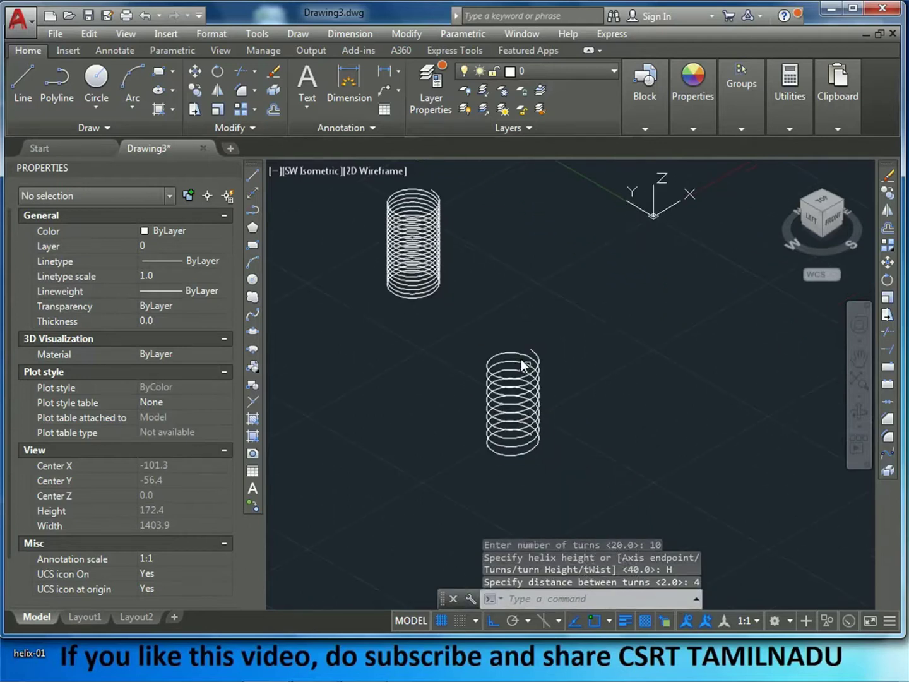
middle_drag(584, 432, 437, 445)
key(Return)
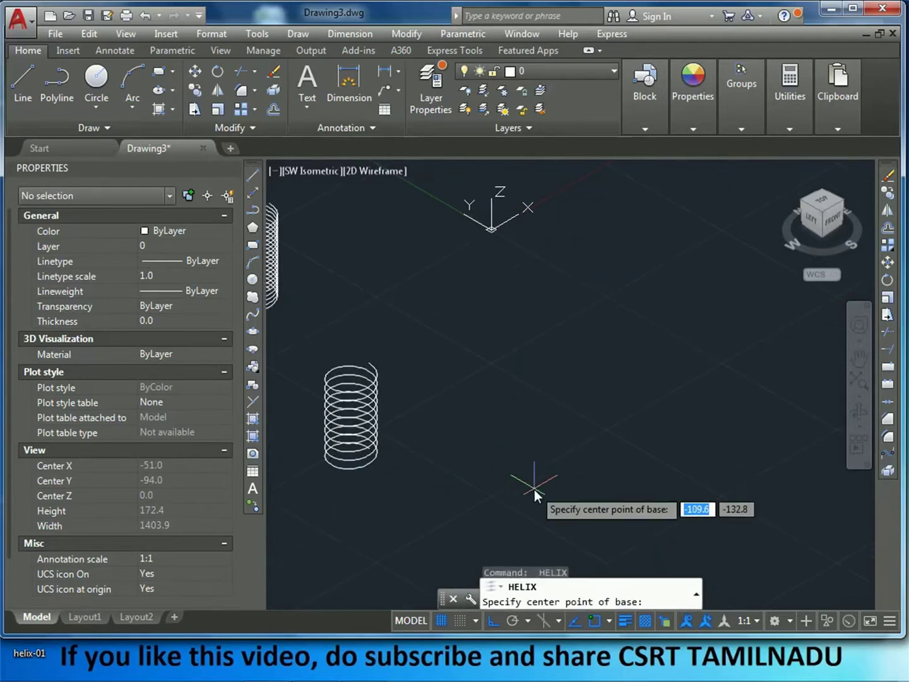
- Draw a radius-10 helix twisted clockwise, with its height picked on screen
click(531, 480)
click(571, 455)
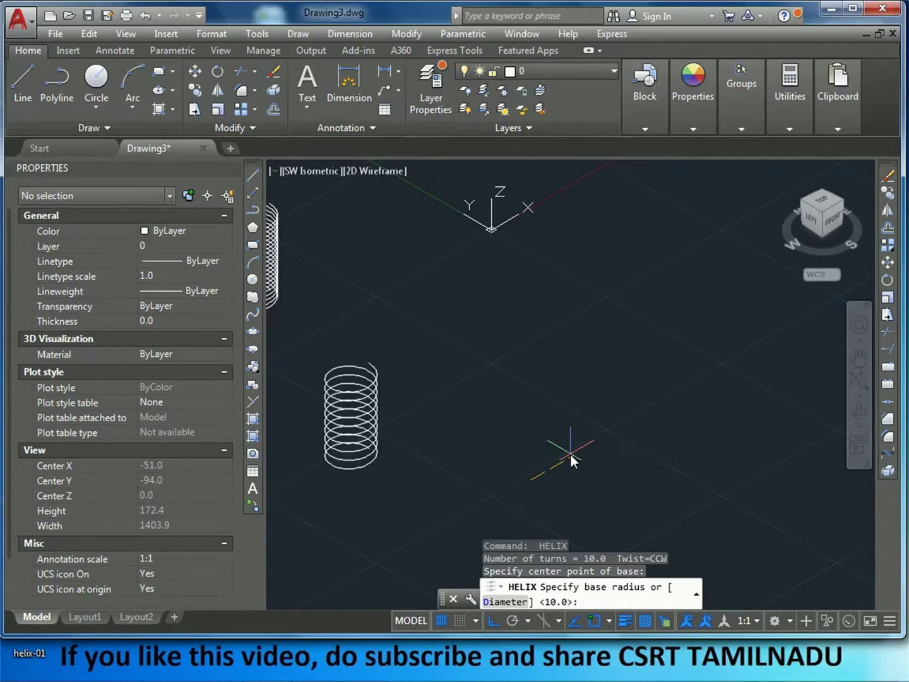
key(Escape)
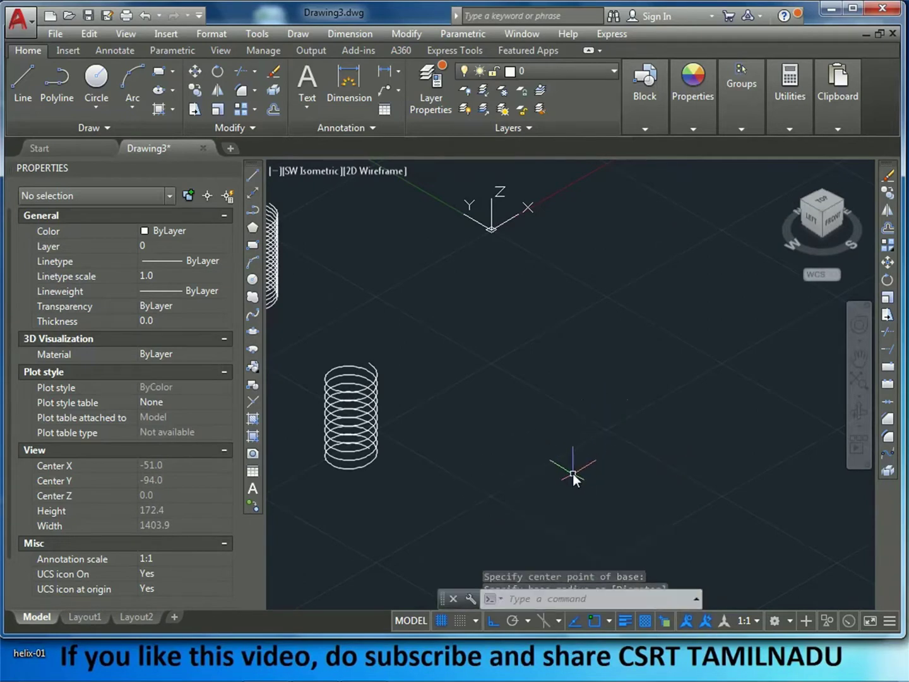
key(Return)
click(555, 452)
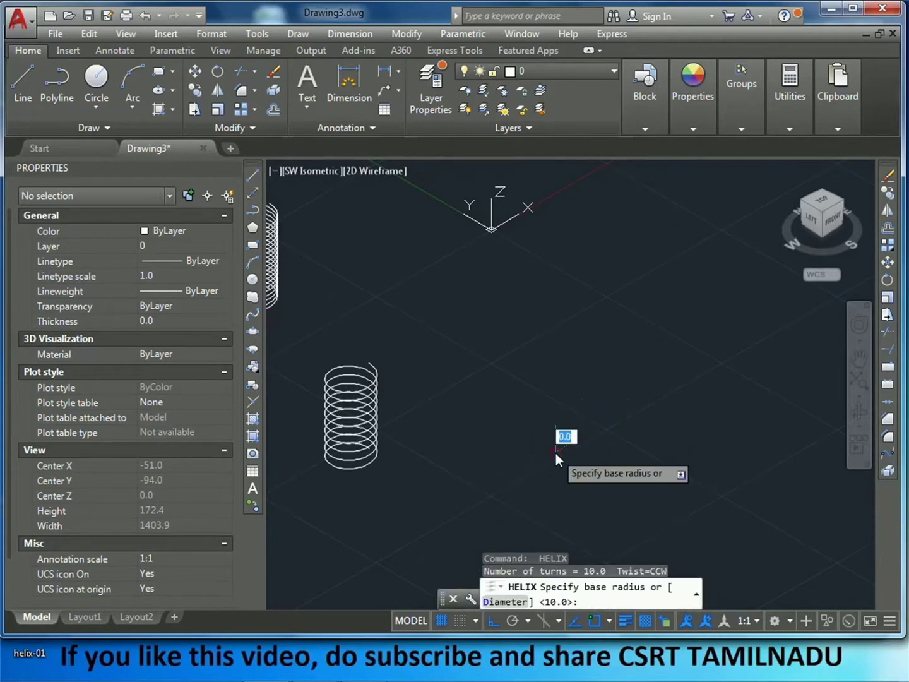
click(598, 449)
click(594, 448)
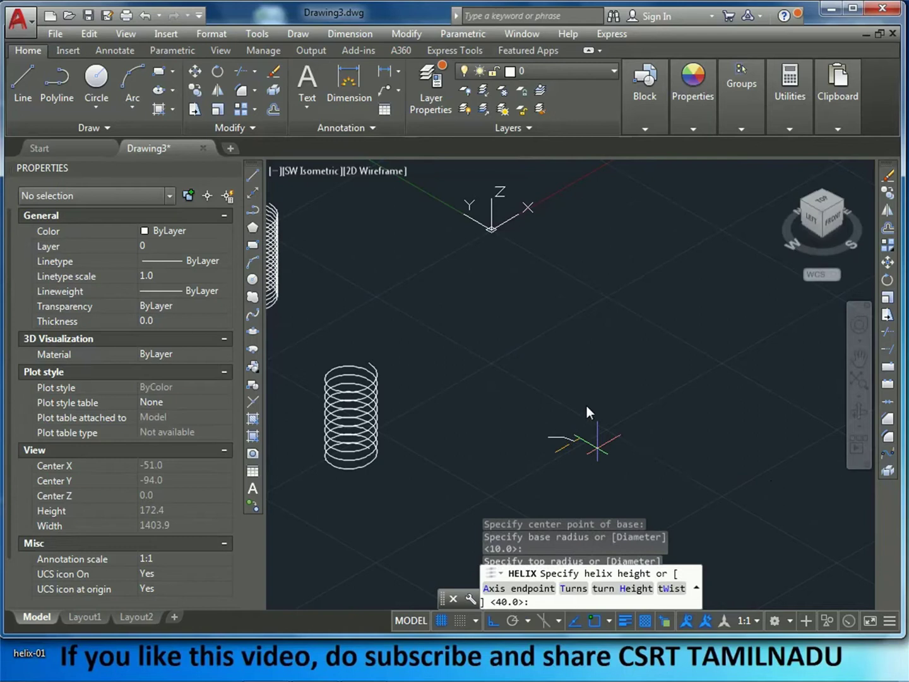
click(673, 595)
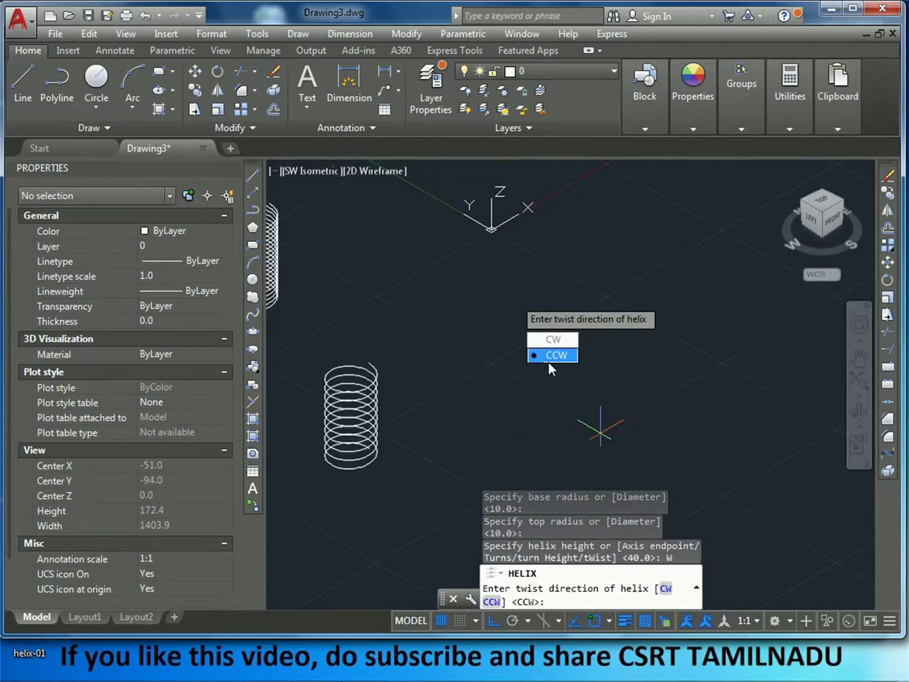
click(665, 588)
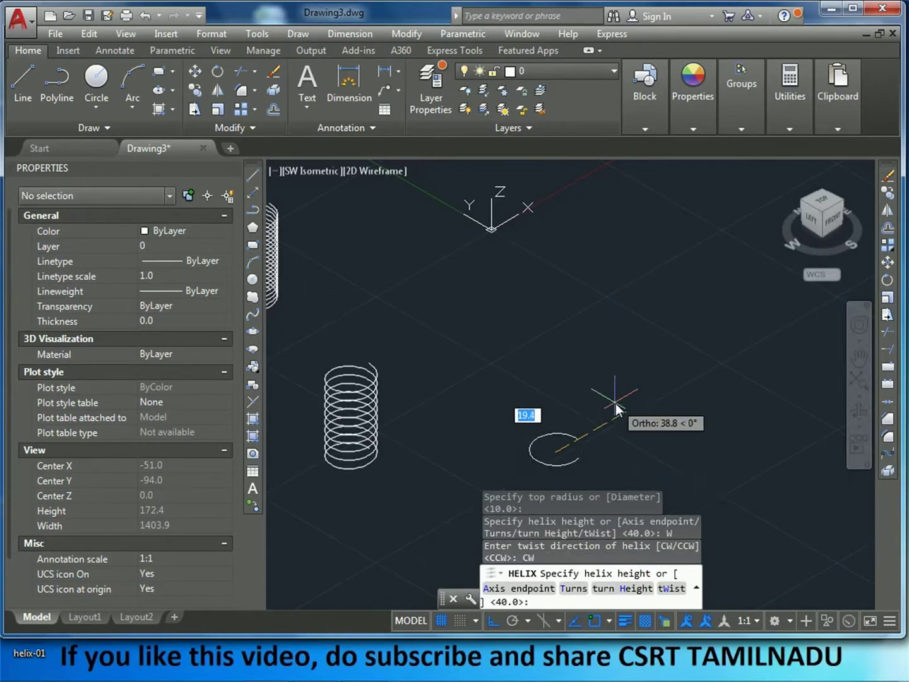
click(577, 289)
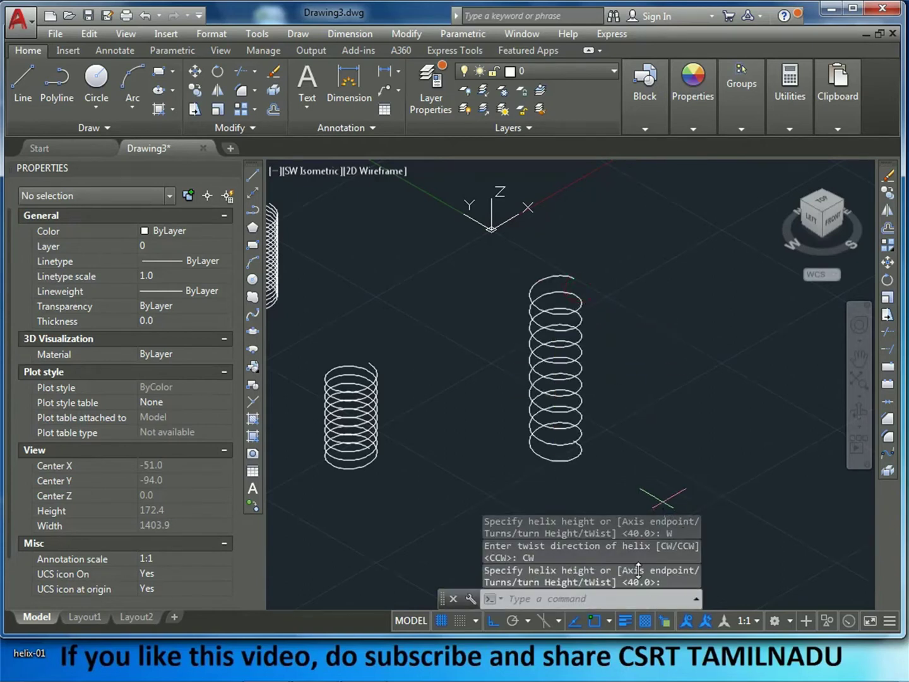
- Draw another helix beside it with counterclockwise twist and a picked height
key(Return)
click(646, 458)
click(680, 477)
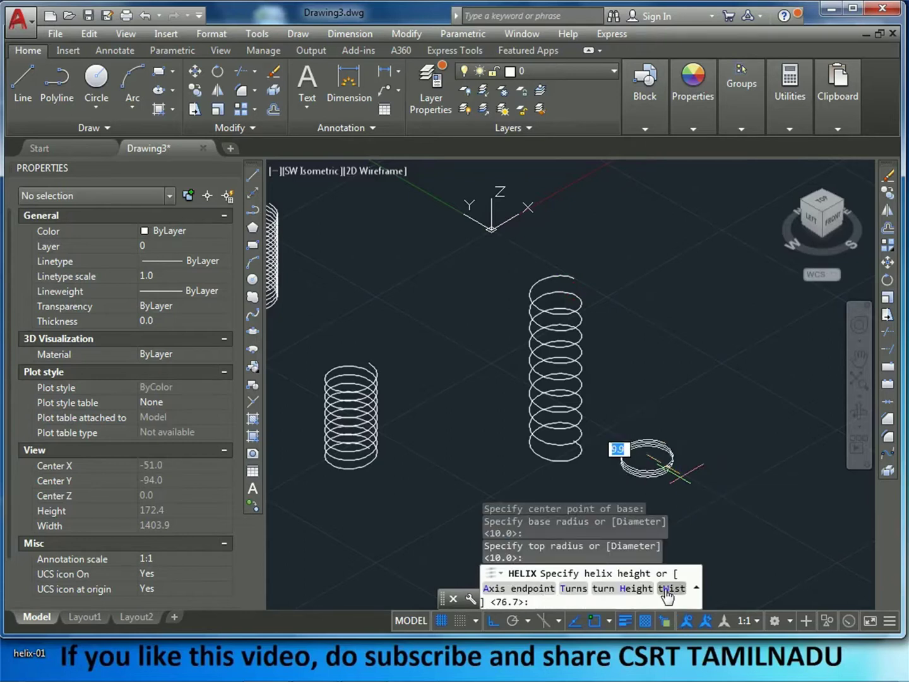
text(W)
key(Return)
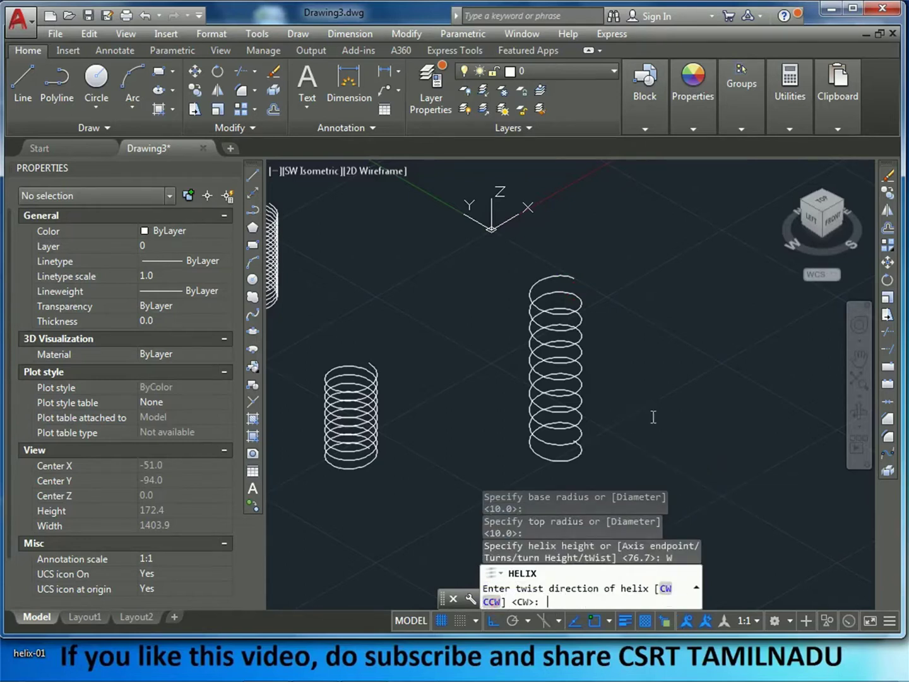
text(CCW)
key(Return)
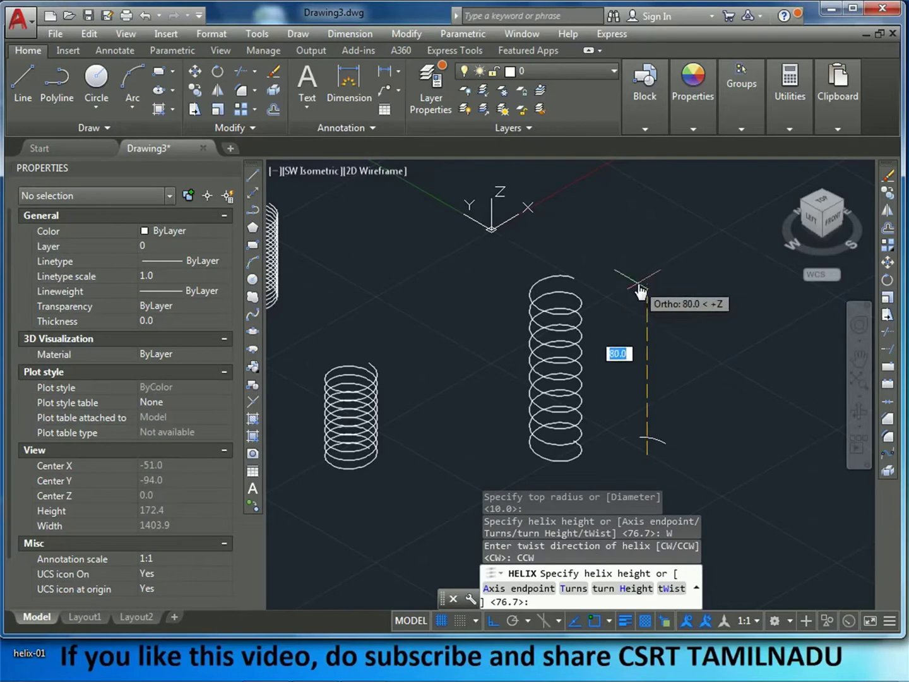
click(638, 276)
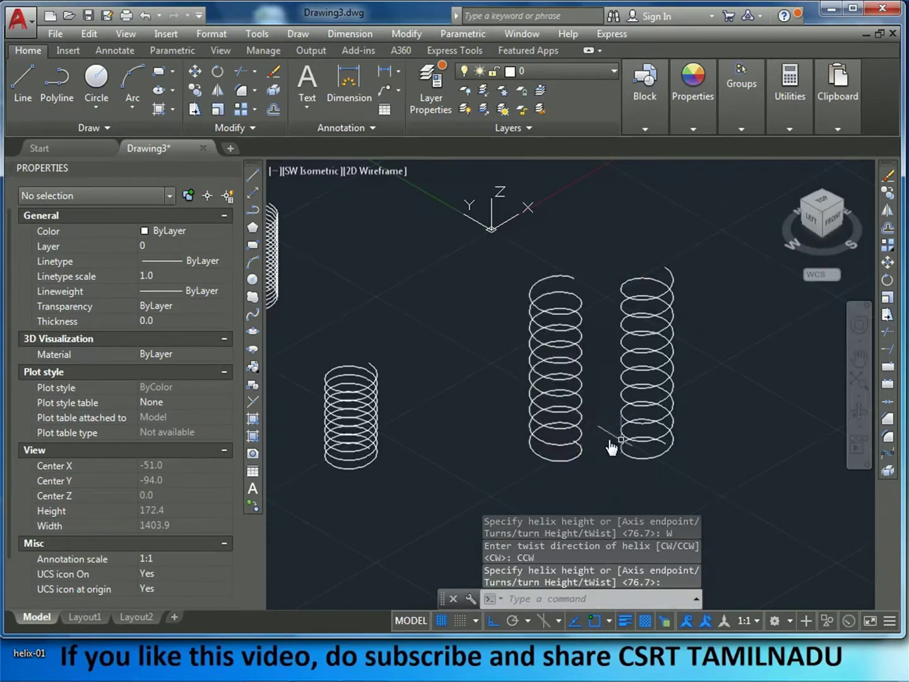
scroll(697, 438, down, 5)
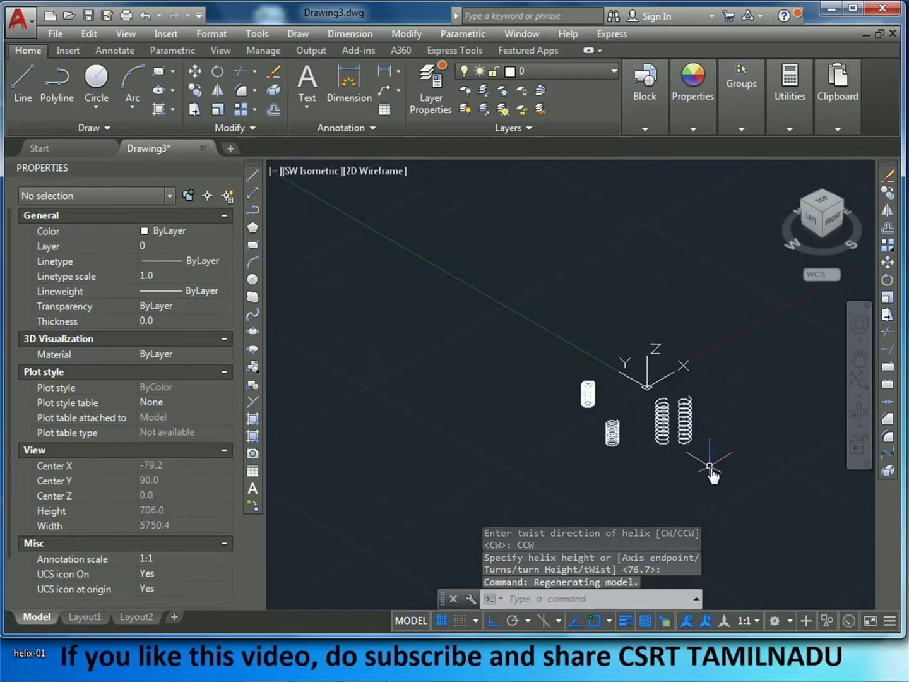
- Crossing-select all four helices and erase them, leaving the grid empty
click(739, 474)
click(530, 343)
key(Delete)
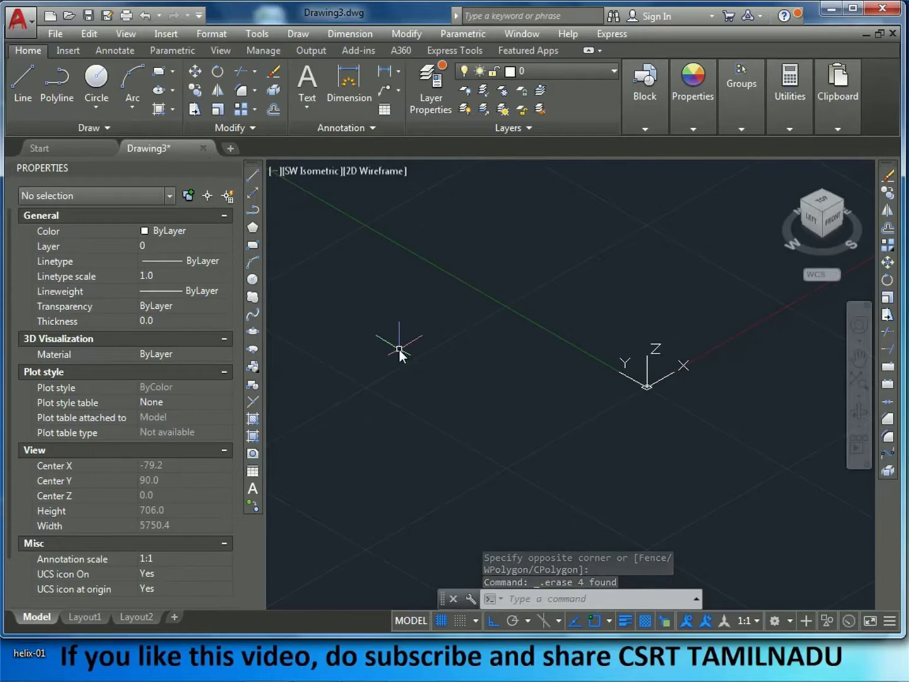
- Start the DONUT command from the Draw menu, after abandoned DO and toolbar attempts
text(DO)
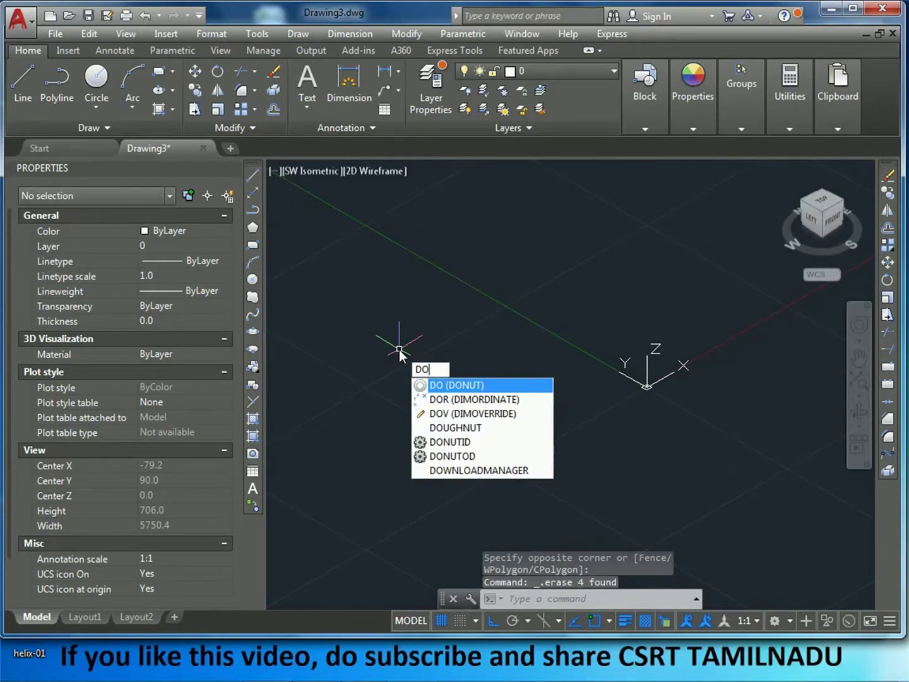
key(Return)
key(Escape)
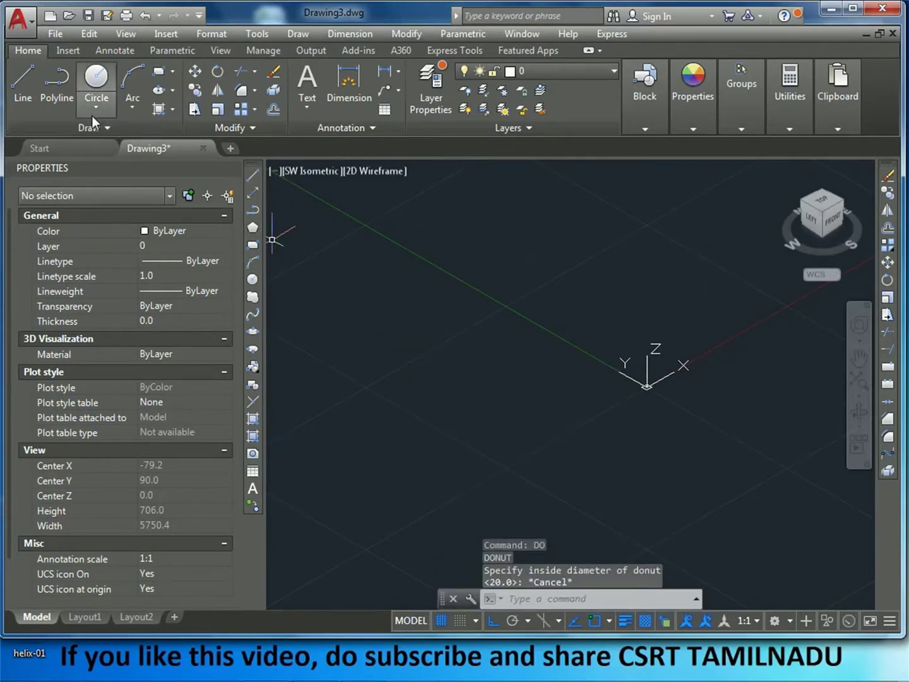
click(101, 126)
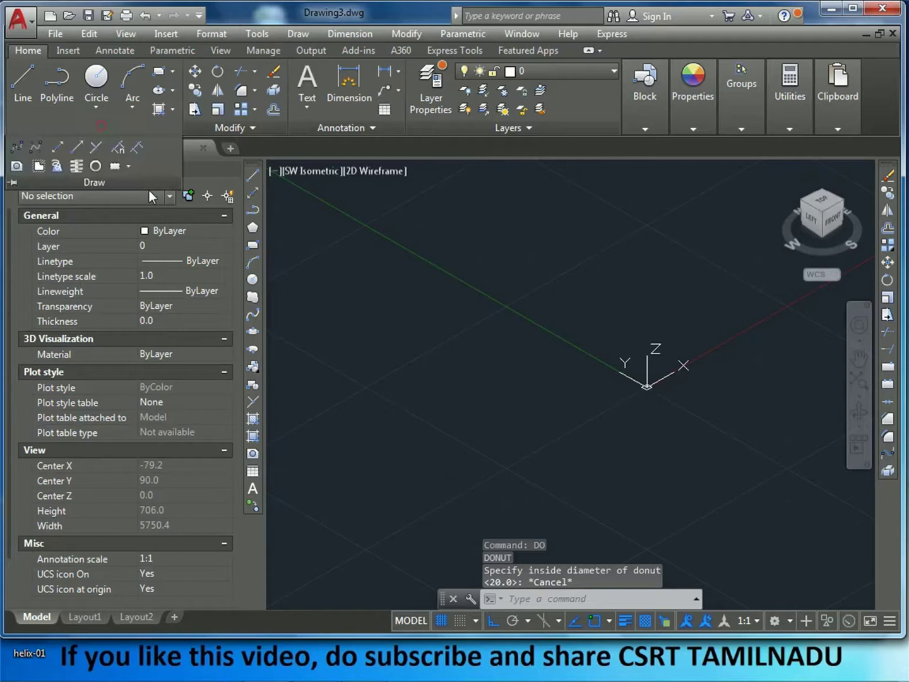
click(93, 166)
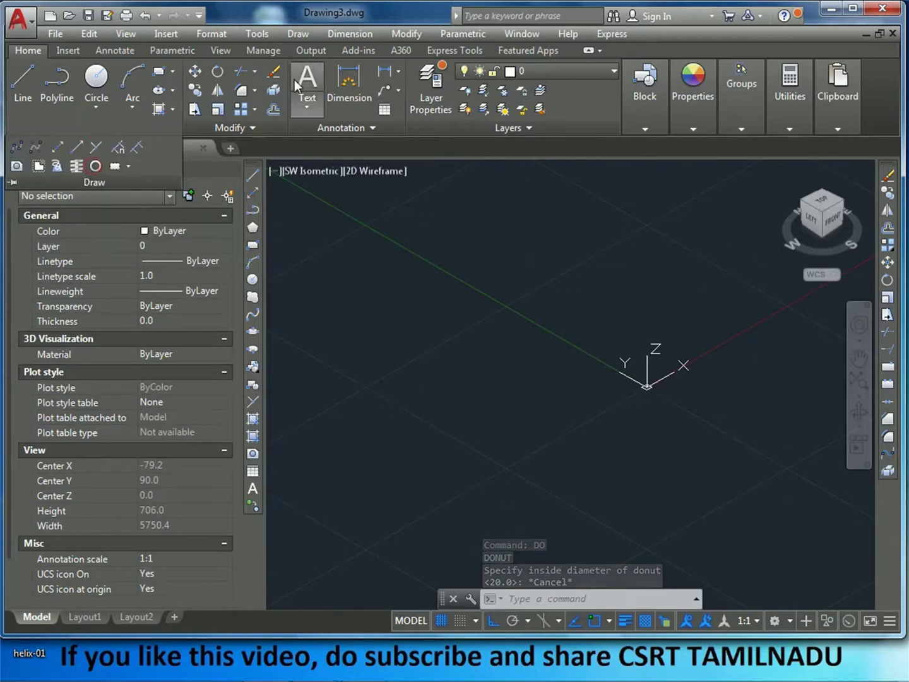
key(Escape)
click(296, 34)
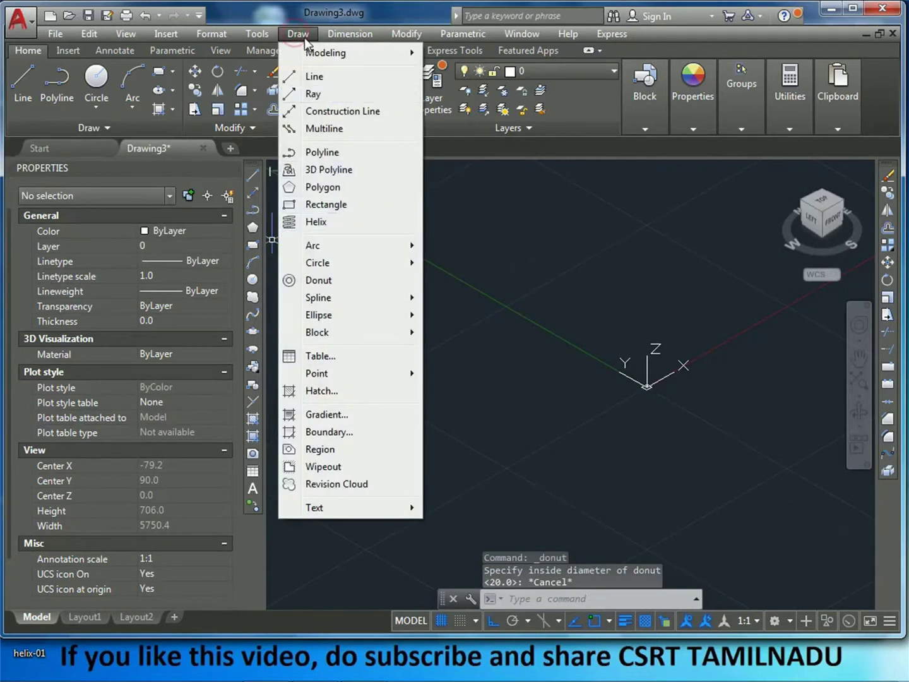
key(Escape)
click(346, 34)
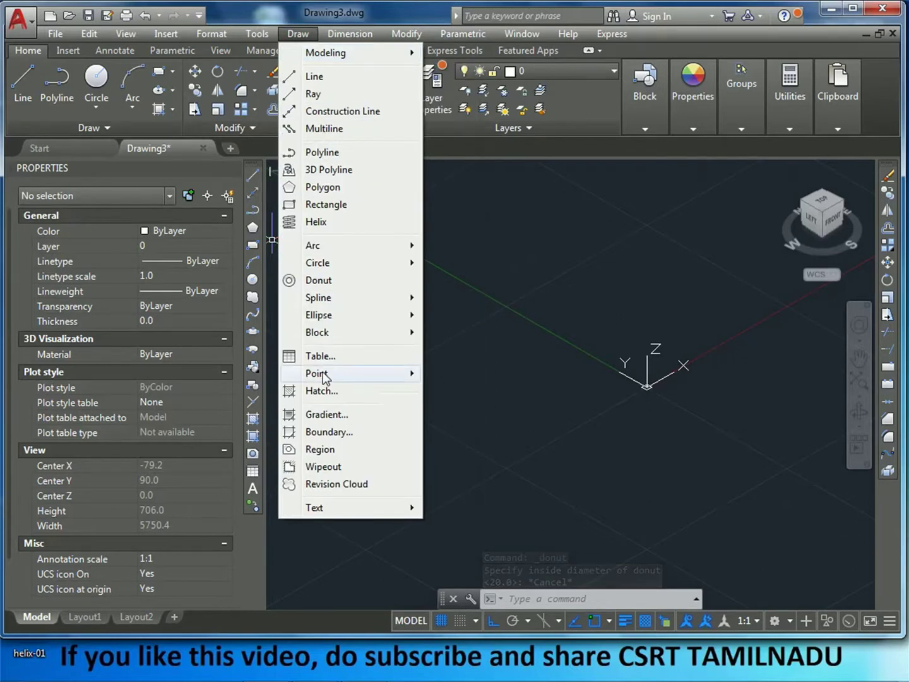
click(319, 285)
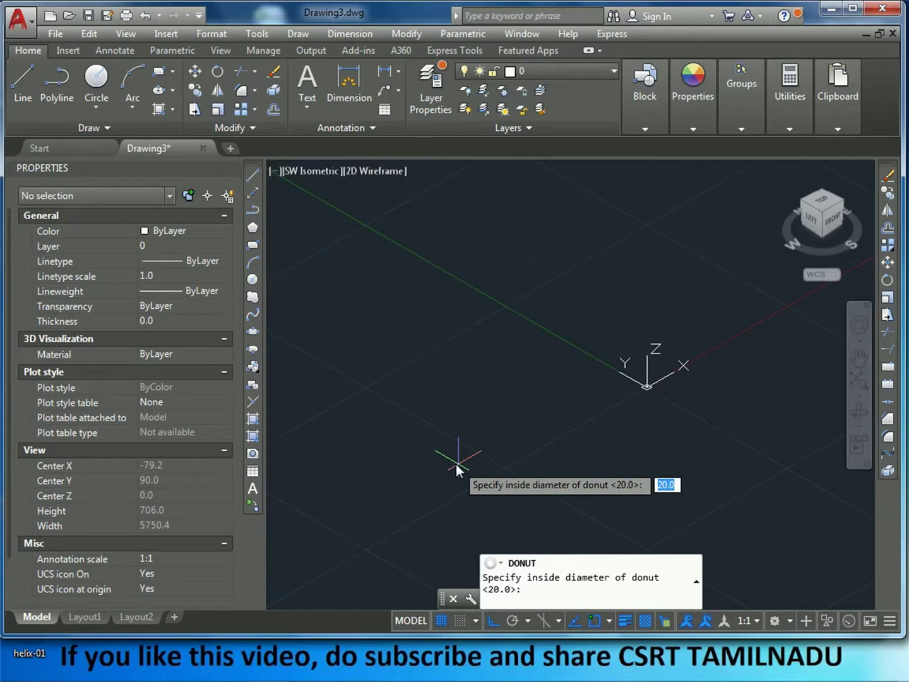
- Set the donut inside diameter to 20 and outside diameter to 25
key(Escape)
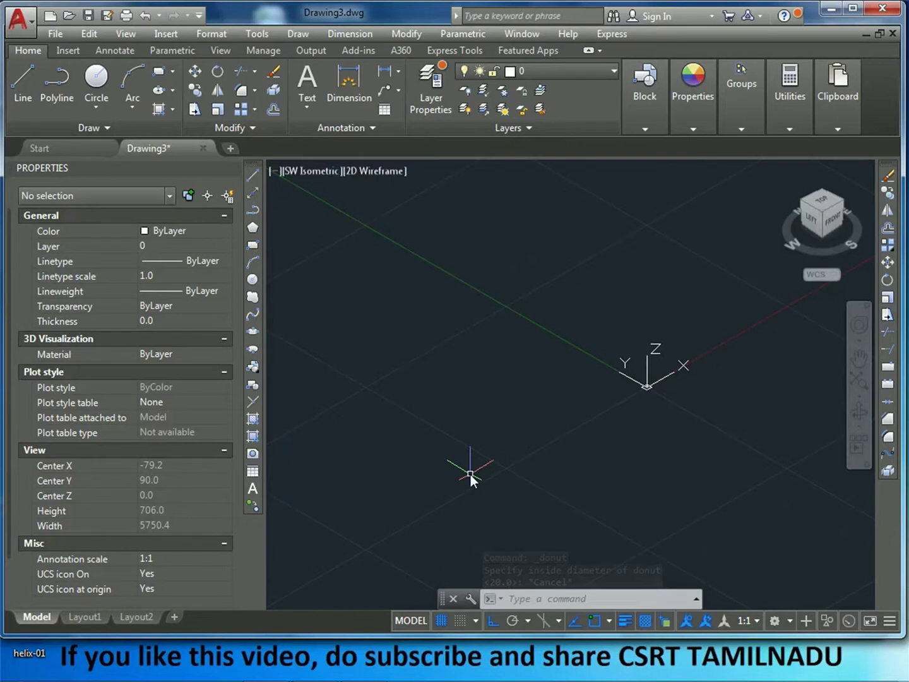
key(Return)
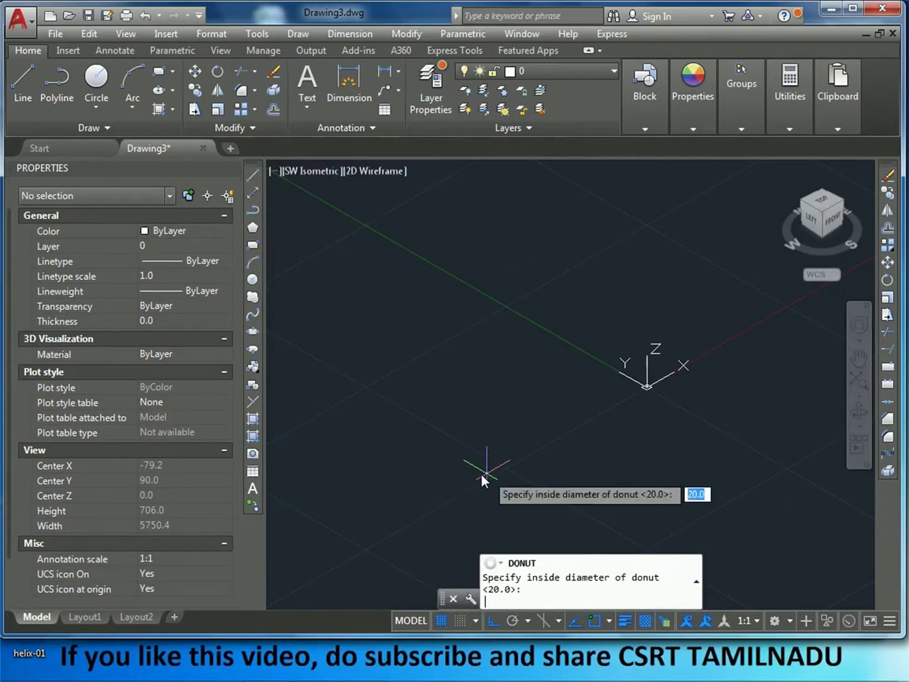
click(480, 475)
key(Escape)
key(Return)
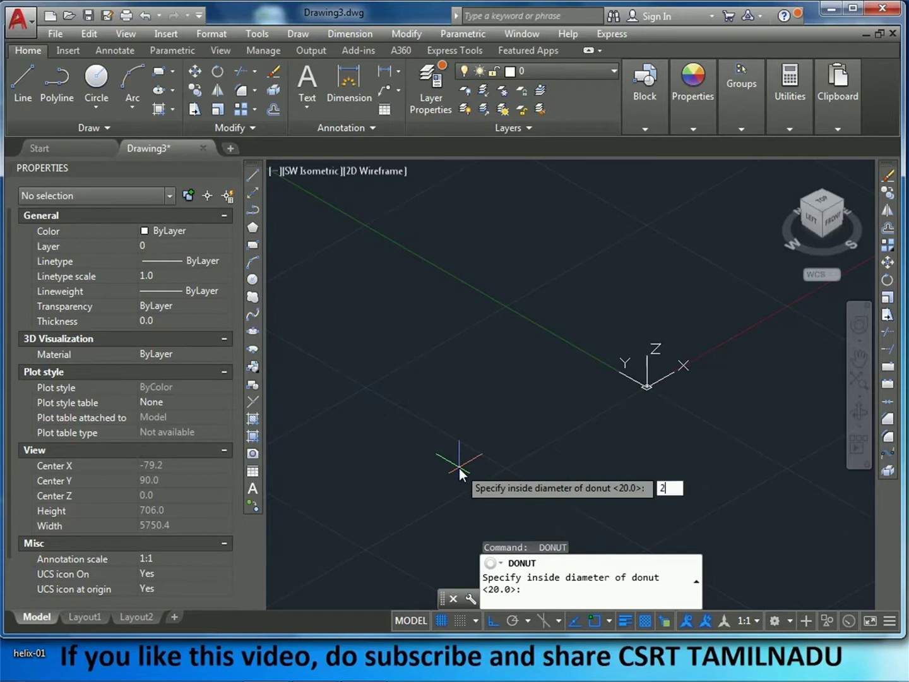
text(0)
key(Return)
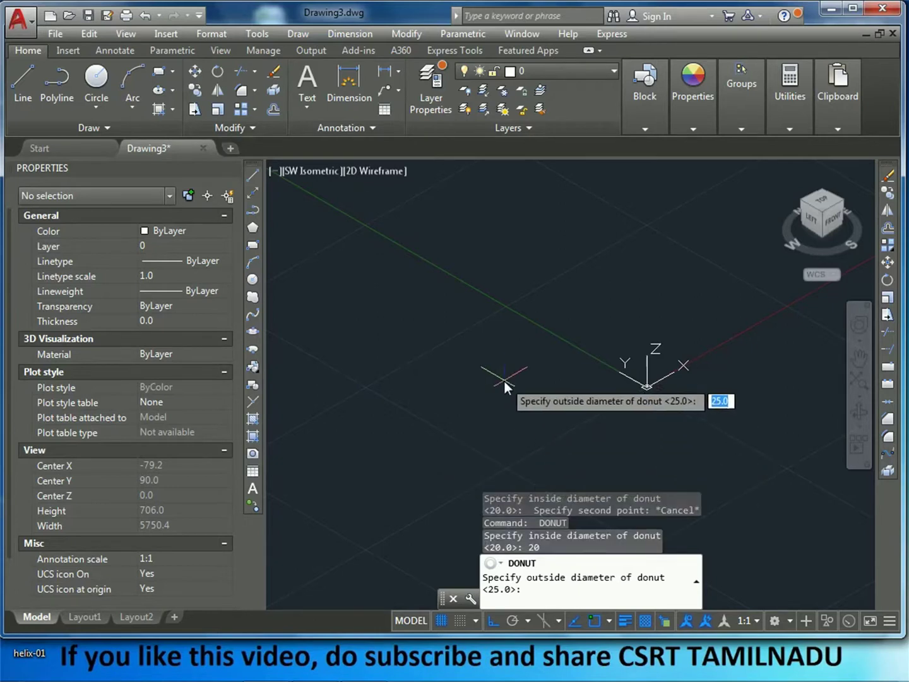
text(2)
key(Return)
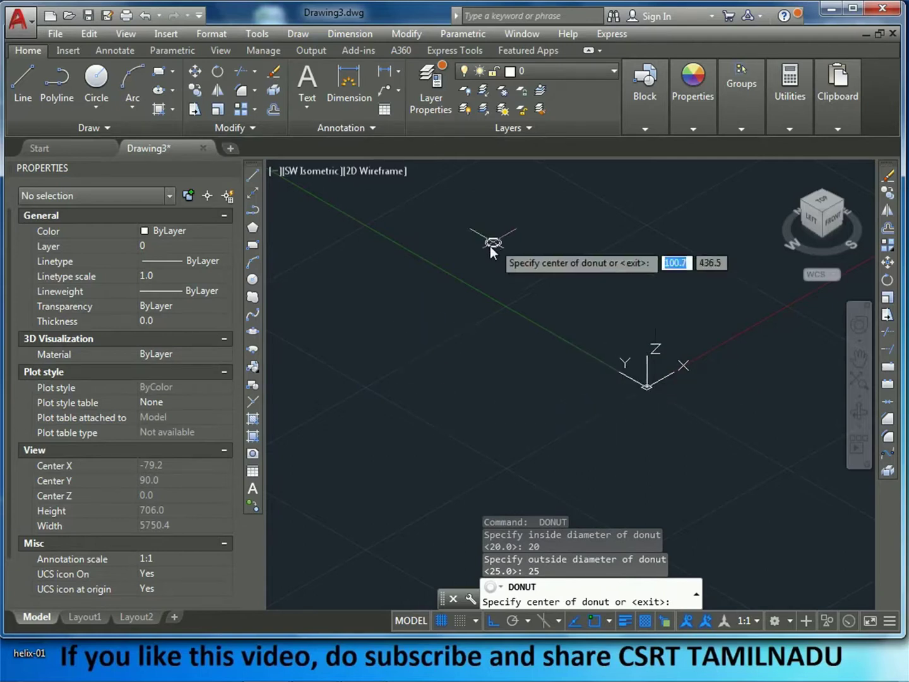
- Place three donut rings at separate points on the grid and end the command
click(392, 318)
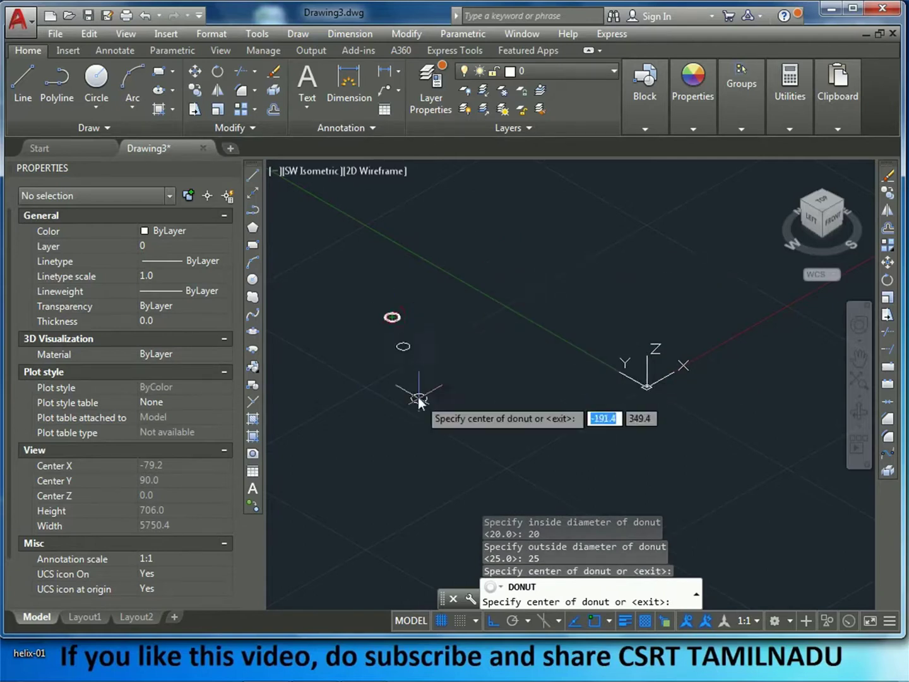
click(519, 273)
click(447, 366)
key(Return)
scroll(390, 321, up, 5)
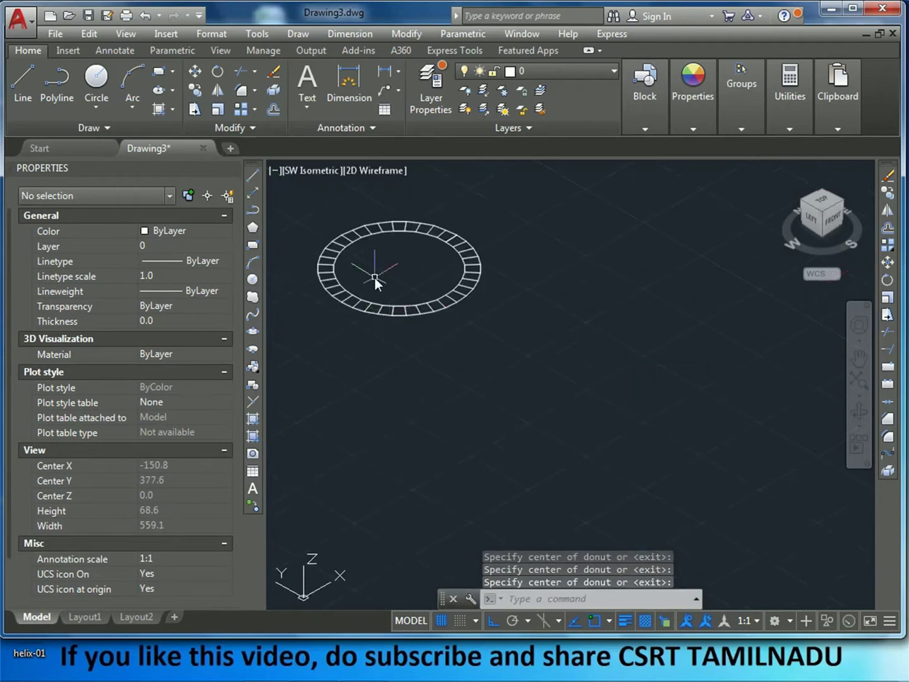
- Zoom in to inspect one donut ring closely, then zoom back out
middle_drag(374, 278, 433, 462)
scroll(426, 455, up, 2)
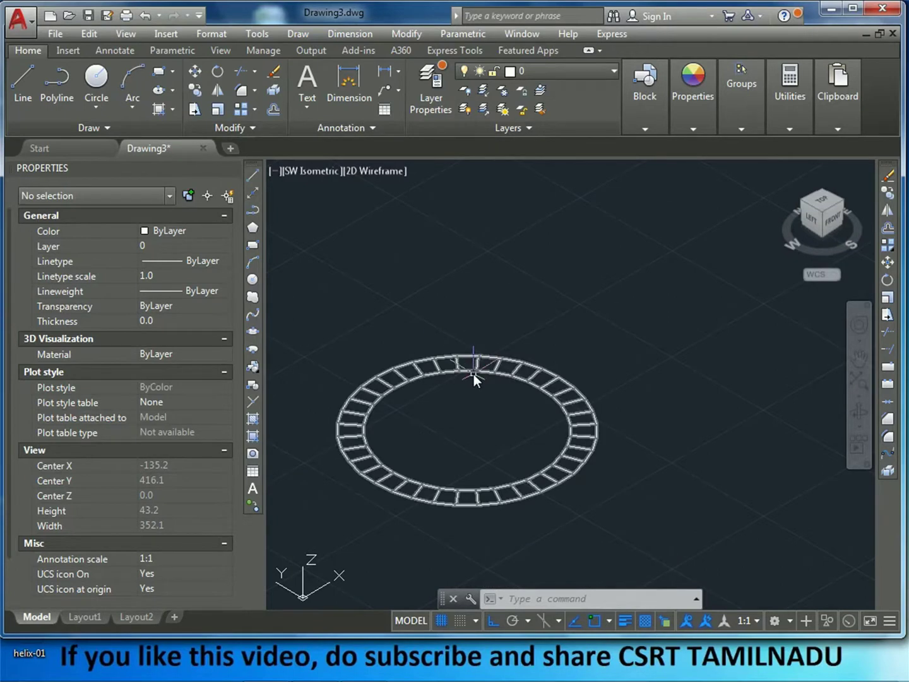
scroll(482, 364, down, 3)
scroll(483, 365, down, 4)
scroll(482, 364, down, 2)
- Crossing-select the three donuts and erase them, leaving the grid empty
click(718, 488)
click(399, 228)
key(Delete)
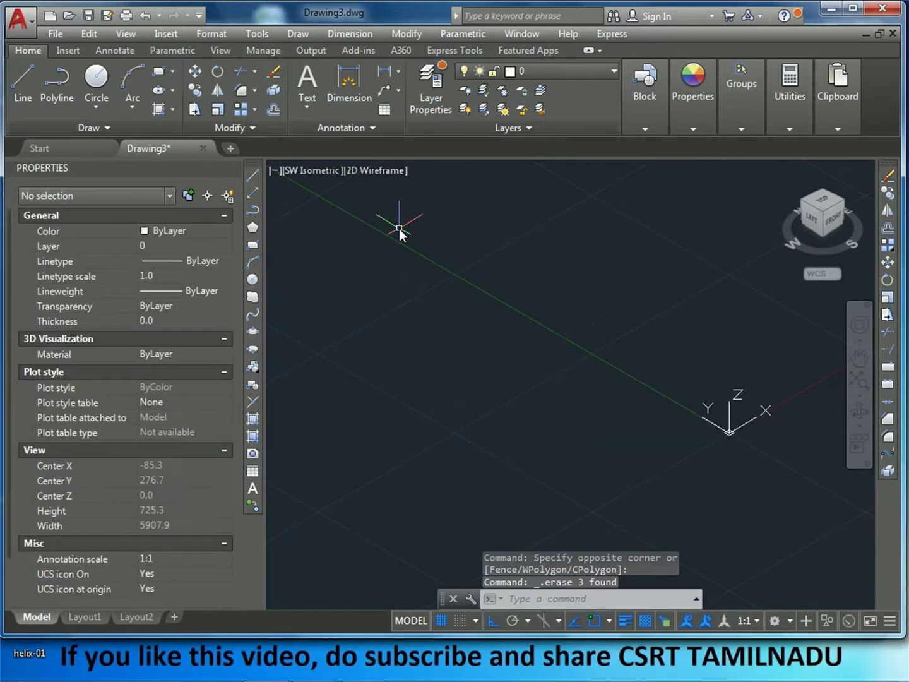